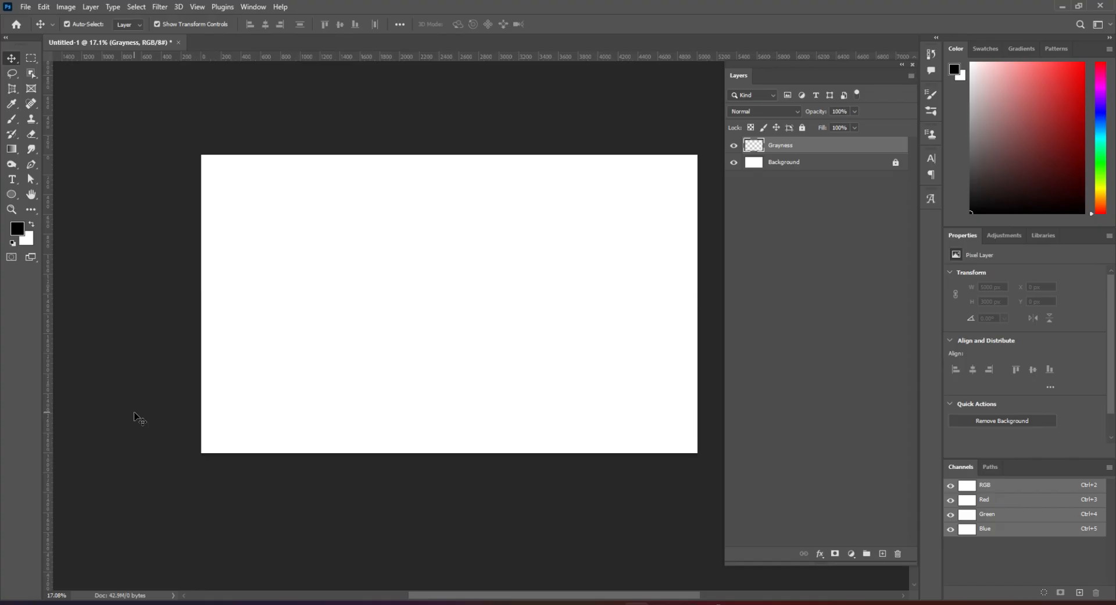
Create a new layer above the Background and name it Grayness
key(Delete)
click(883, 553)
text(Gr)
text(avne)
text(ss)
key(Return)
Fill the Grayness layer with 50% Gray in Normal mode at 100% opacity and convert it to a smart object
click(44, 7)
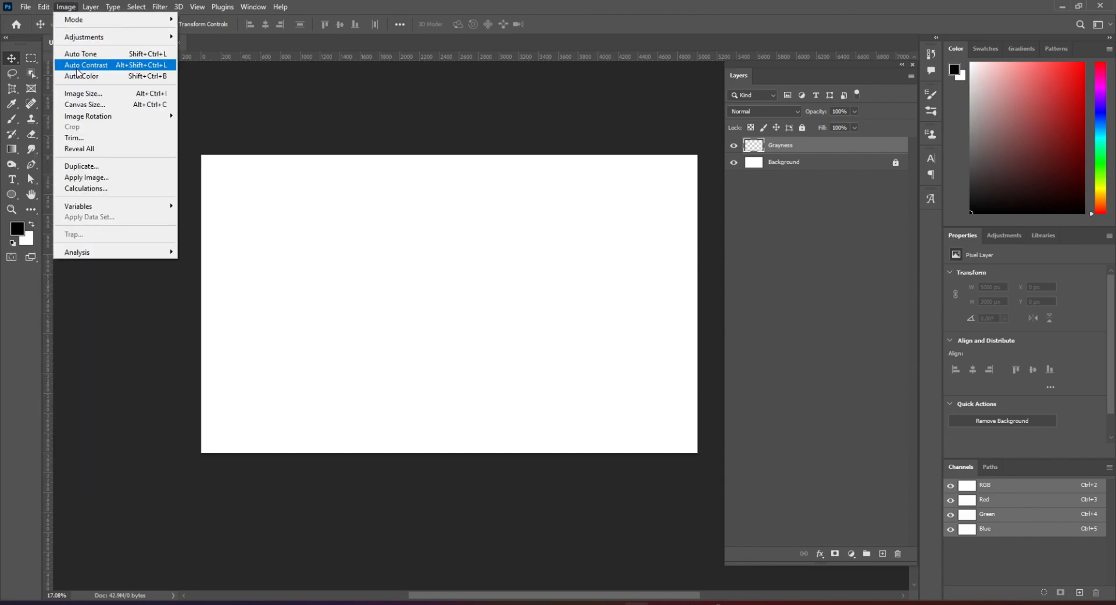
click(68, 188)
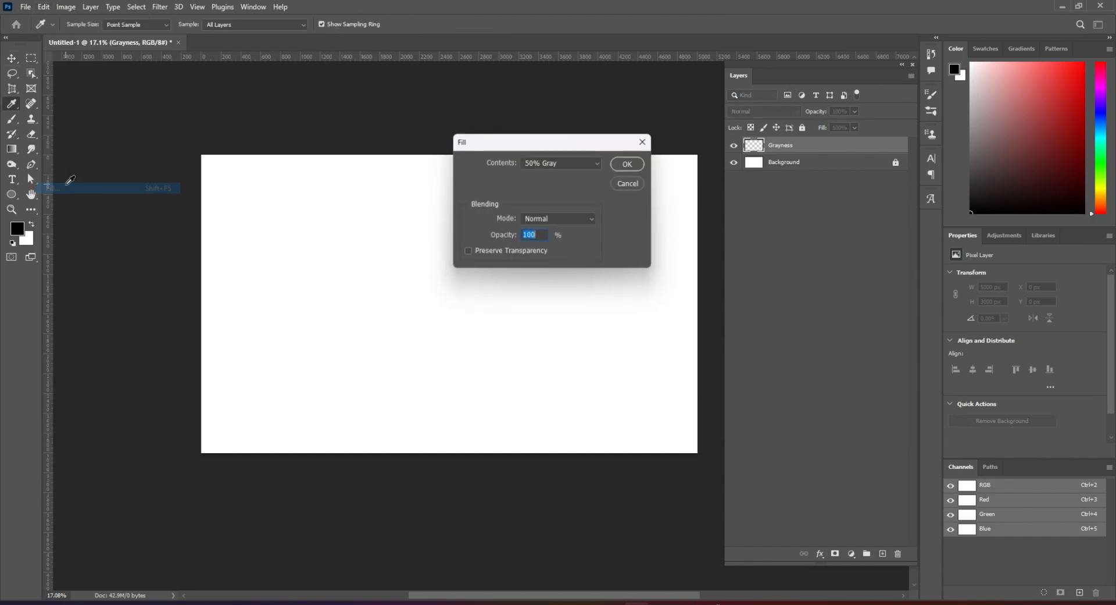
click(566, 161)
click(534, 260)
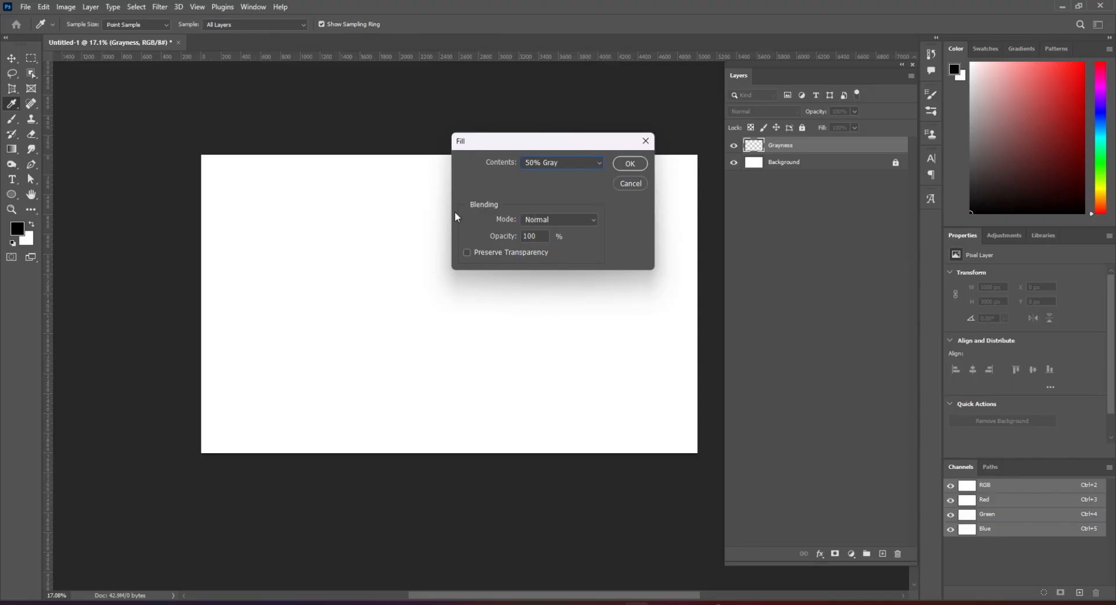
click(629, 165)
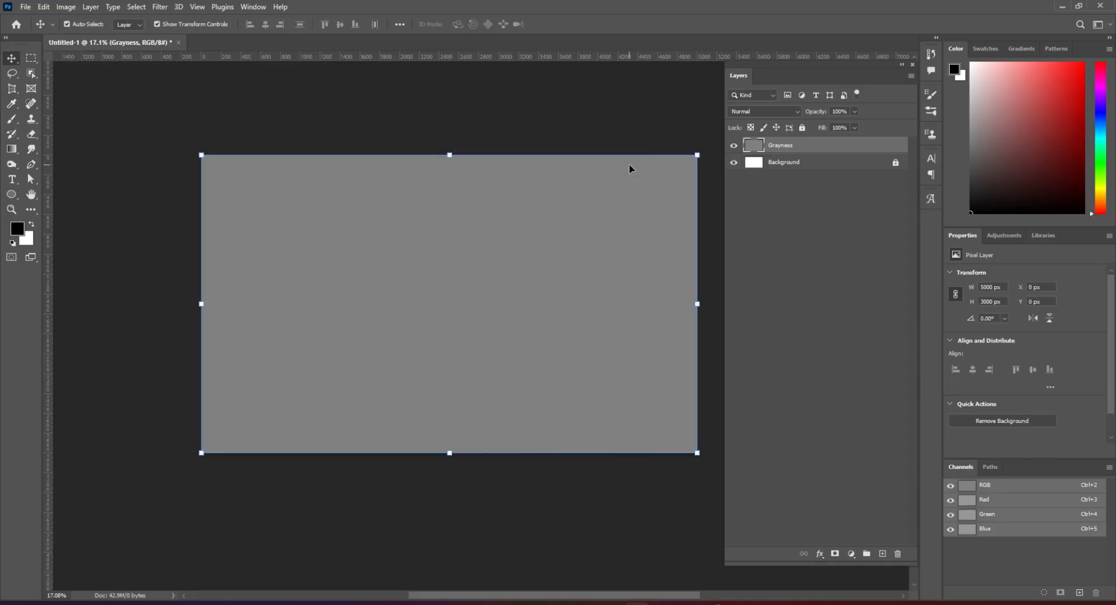
right_click(823, 151)
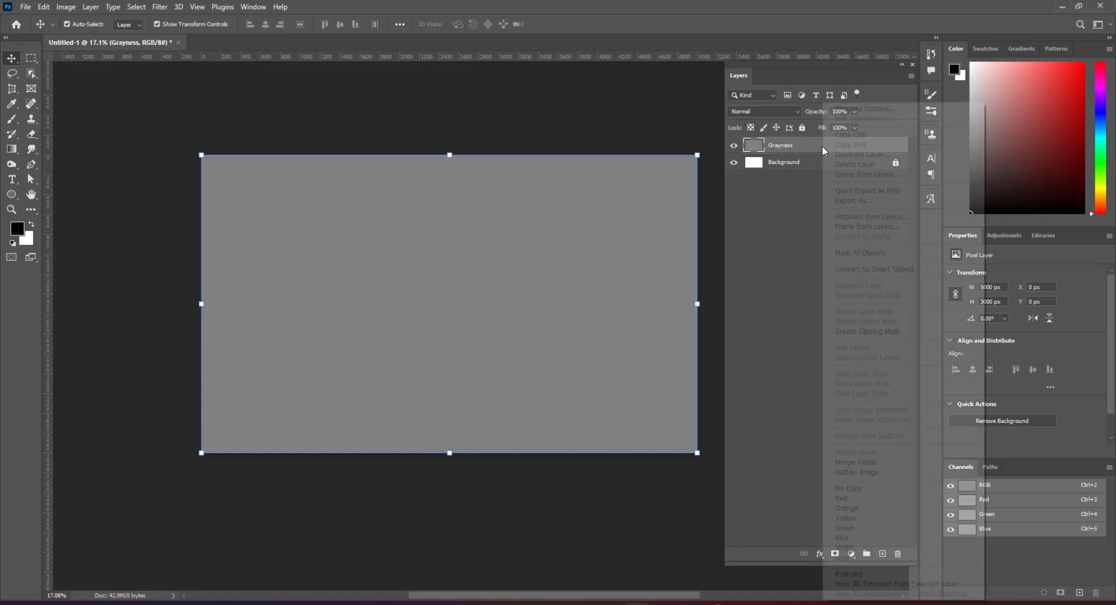
click(856, 268)
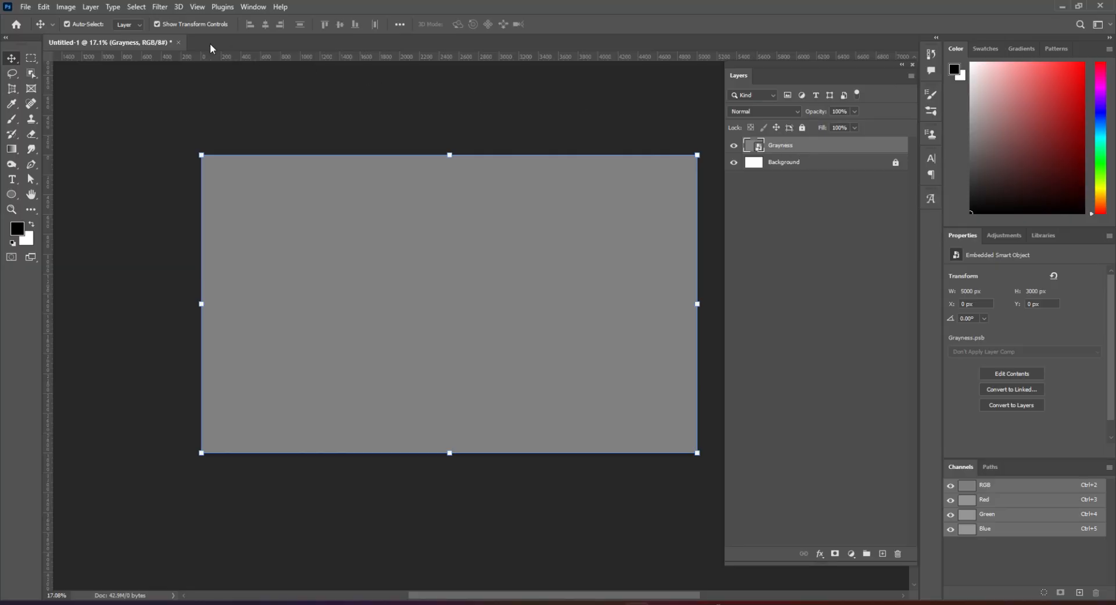
Apply the Add Noise filter to the Grayness layer with amount 50%, Uniform distribution and Monochromatic enabled
click(159, 7)
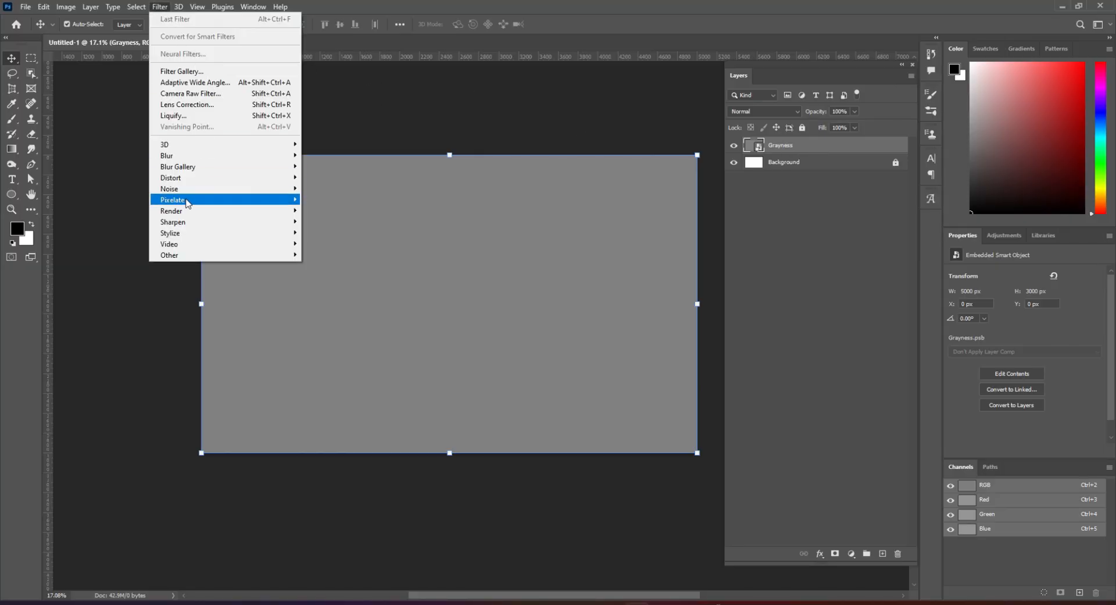
mouse_move(189, 194)
click(327, 188)
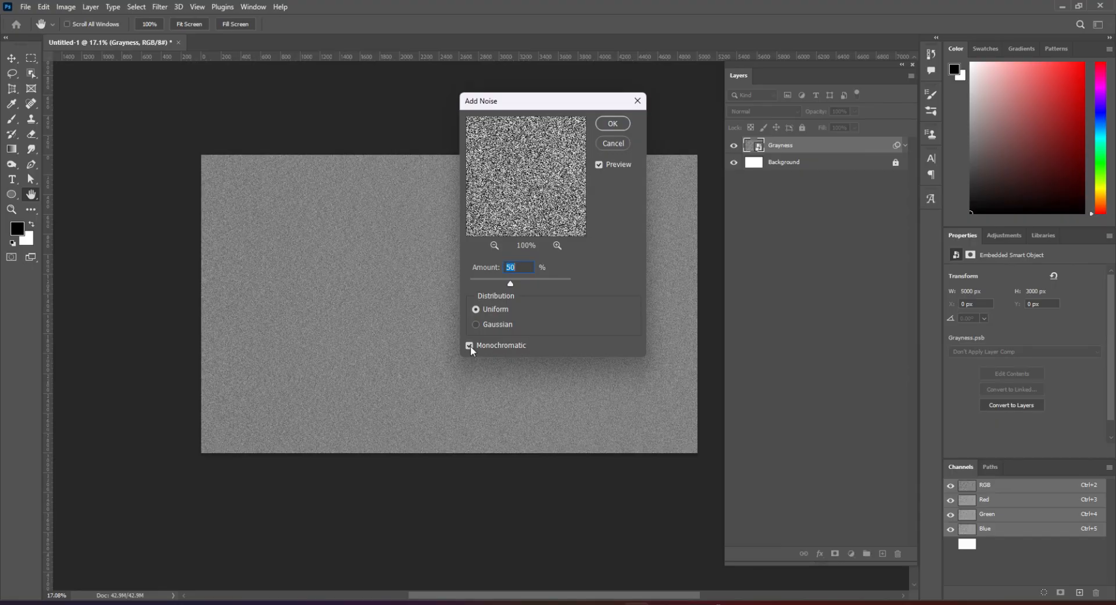
click(615, 124)
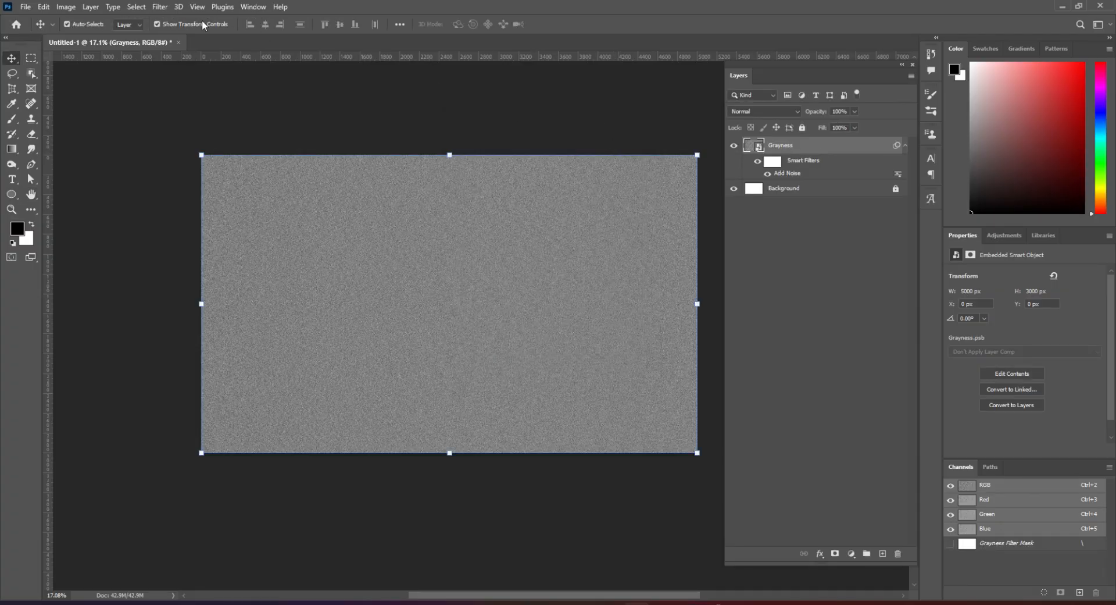
Apply a Gaussian Blur with a 30-pixel radius to the Grayness smart object
click(154, 8)
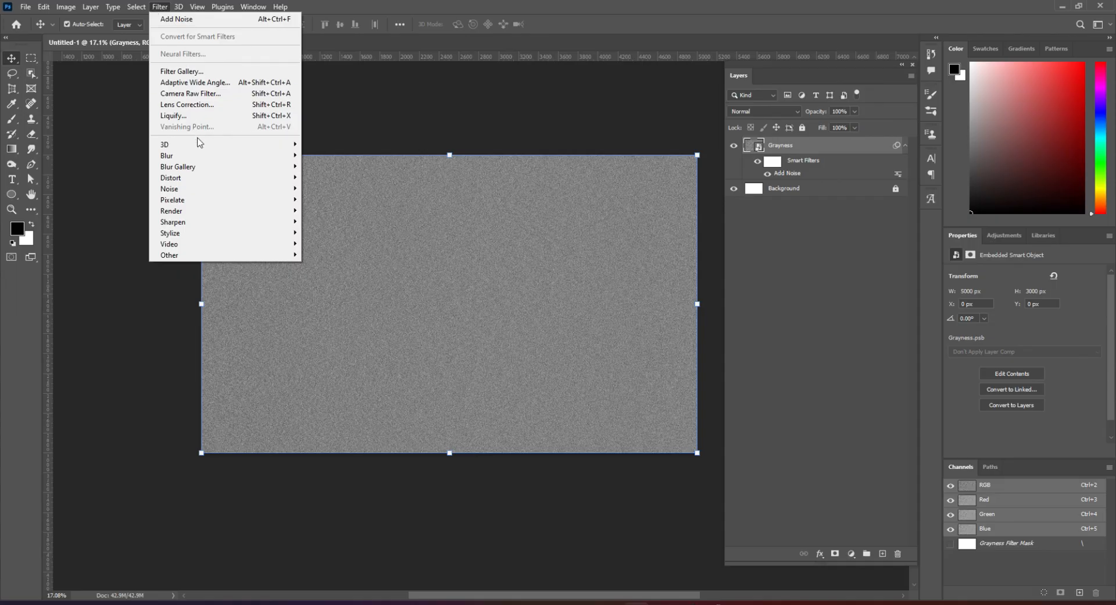
mouse_move(199, 158)
click(334, 200)
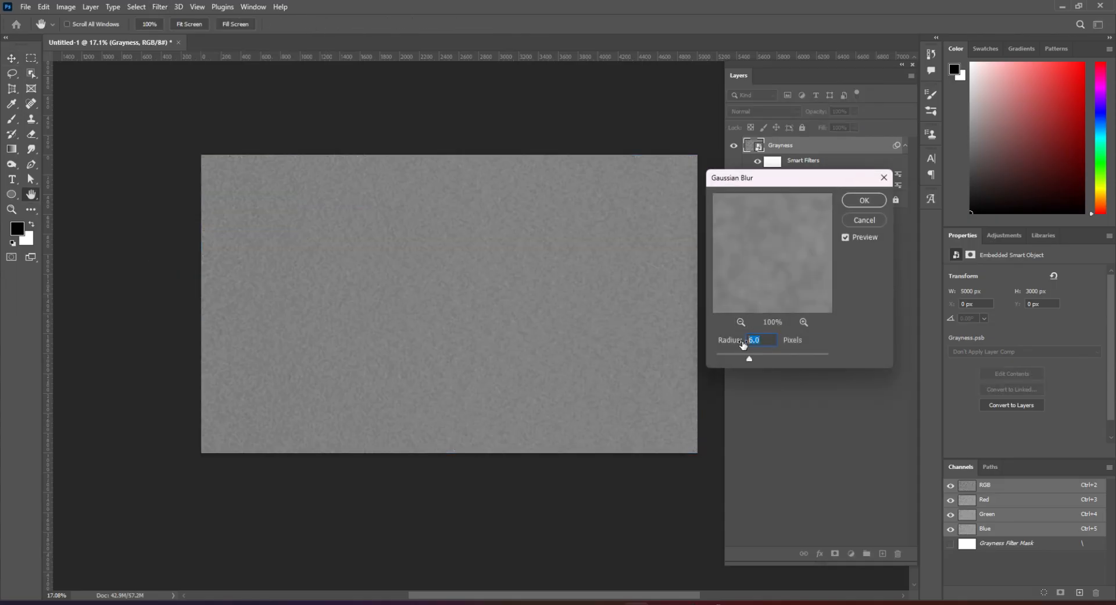
text(30)
click(869, 200)
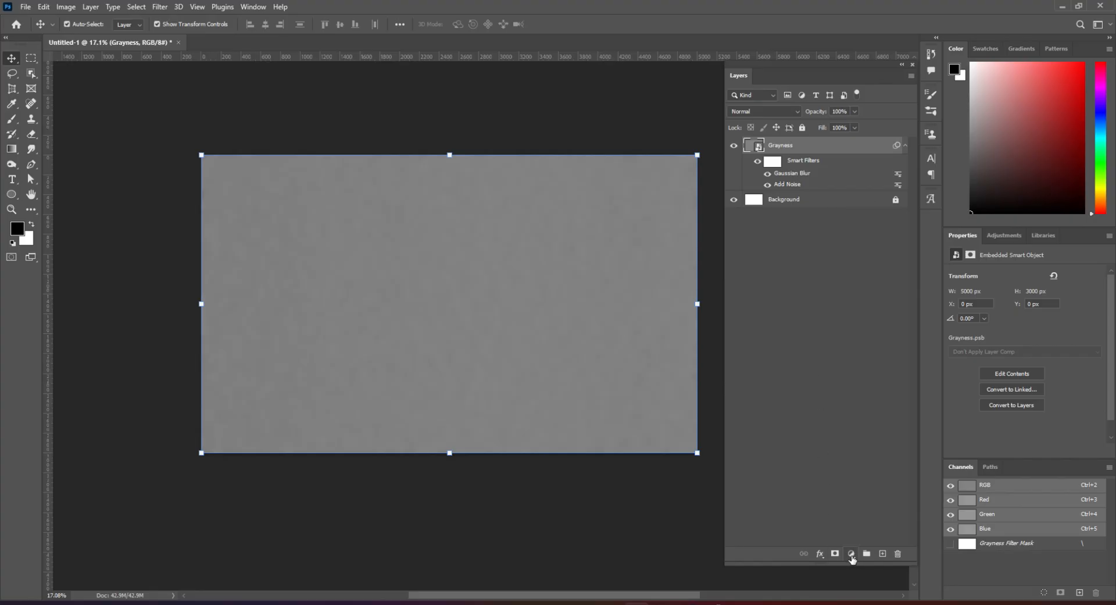
Add a Threshold adjustment at level 129 above the Grayness layer and clip it to that layer
click(851, 553)
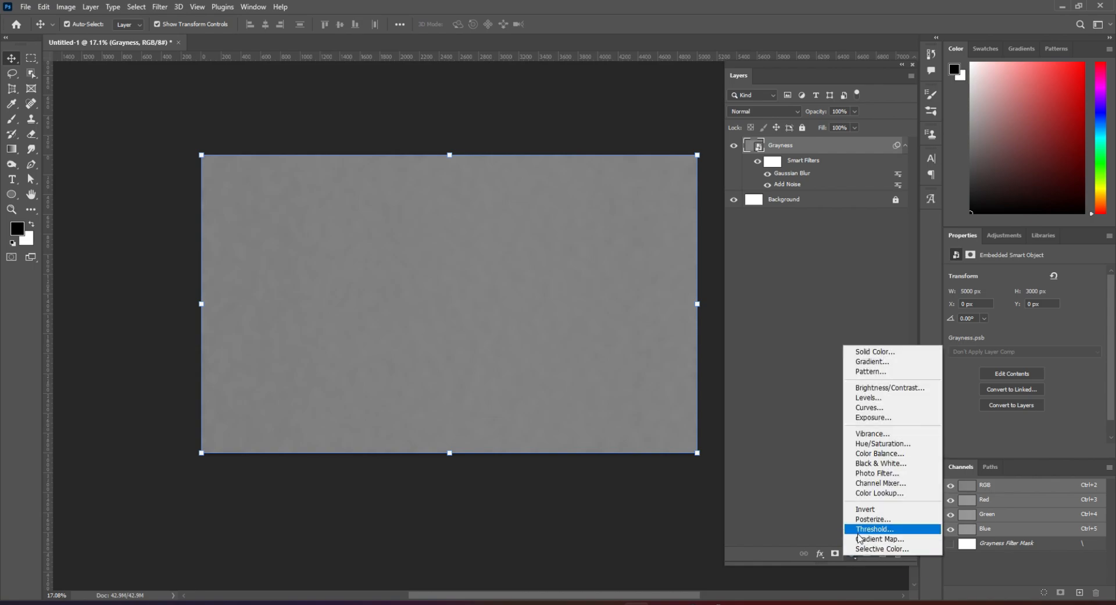
click(857, 530)
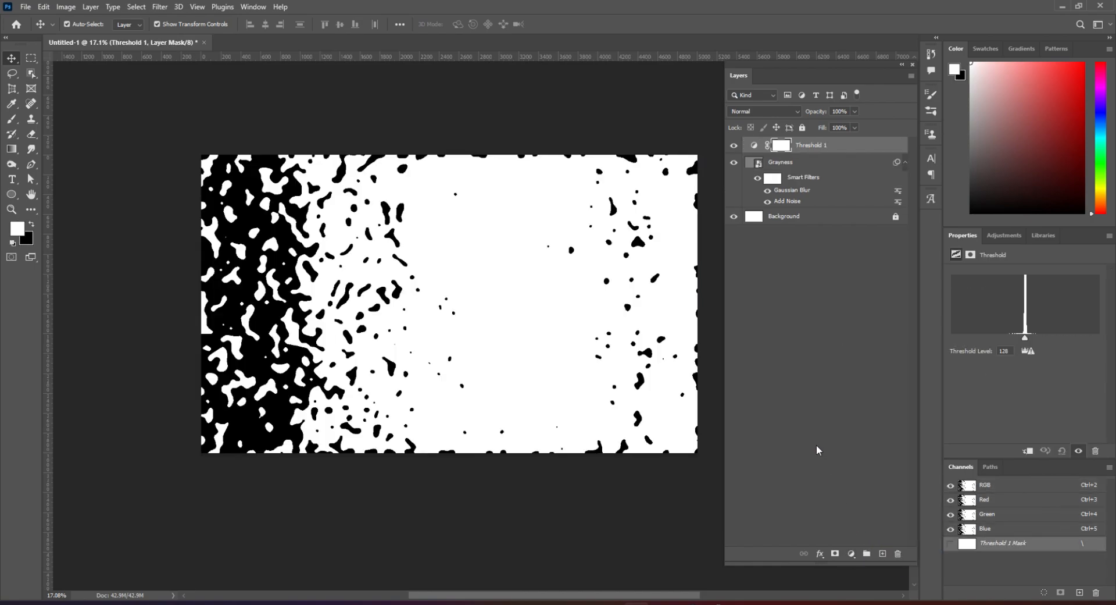
click(1012, 351)
key(Up)
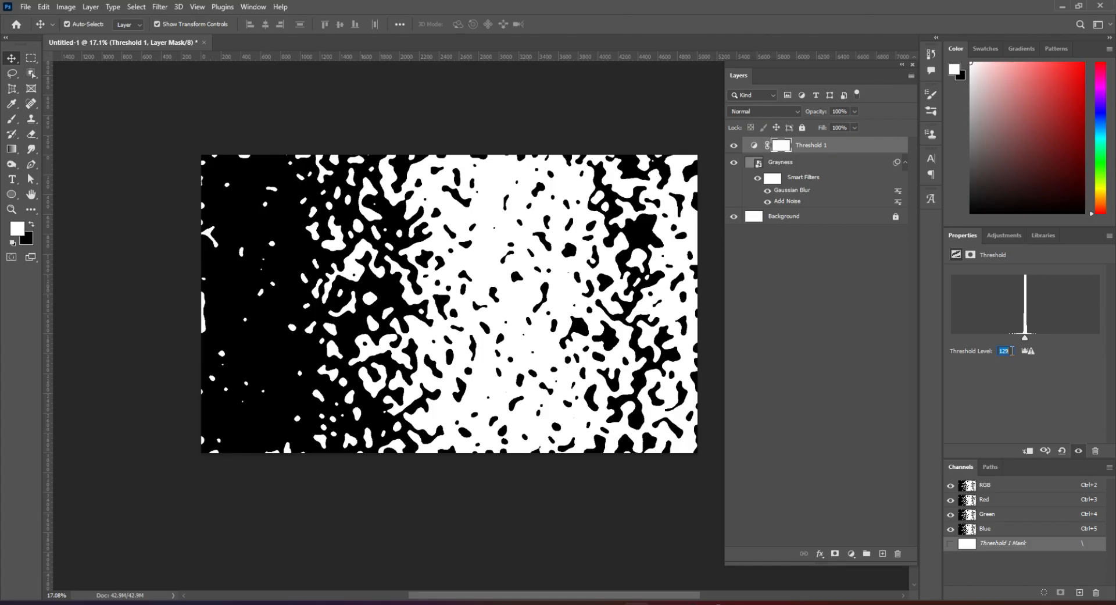
alt+click(762, 151)
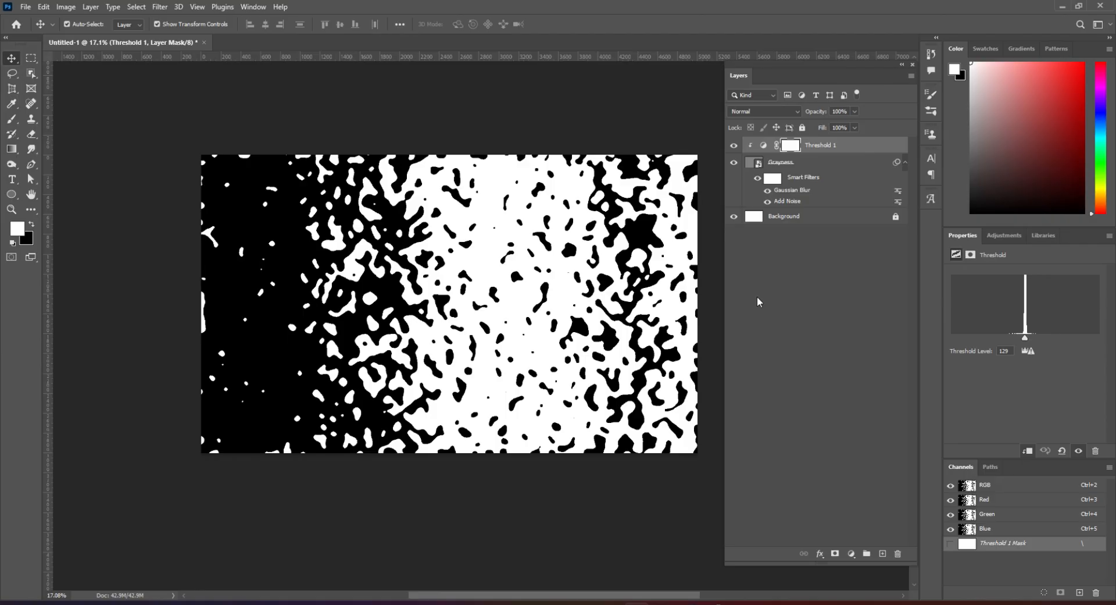
Unlock the Background layer and delete it
click(811, 218)
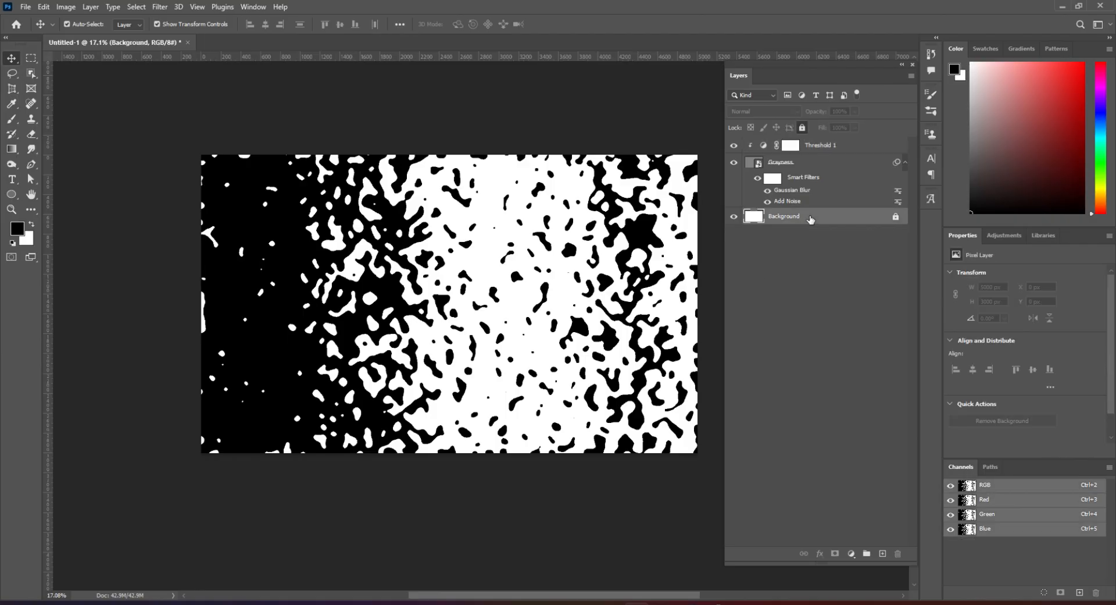
click(896, 217)
click(897, 554)
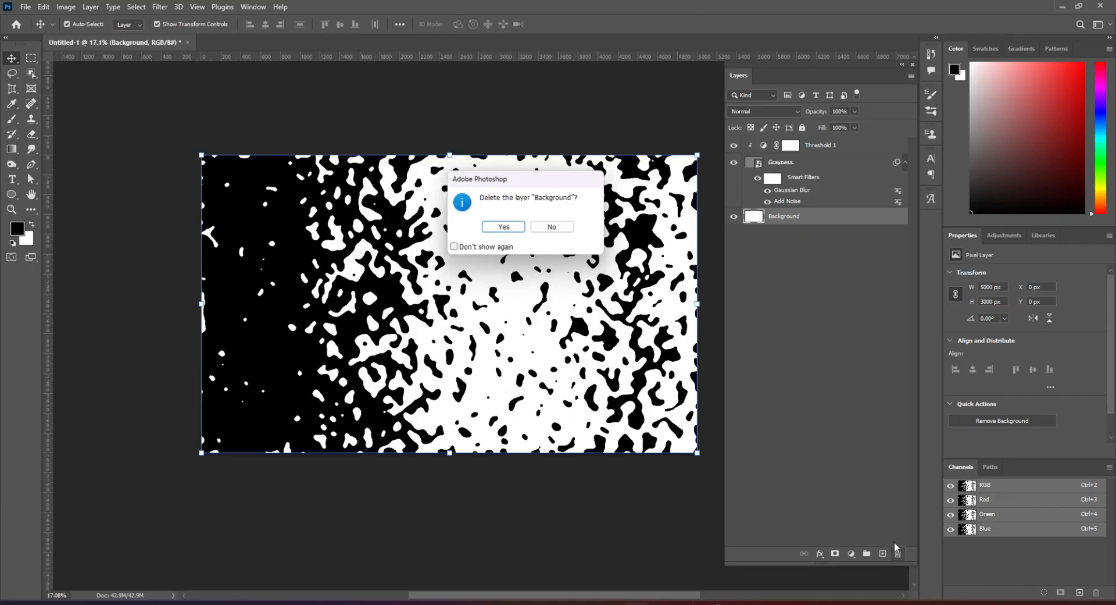
click(502, 227)
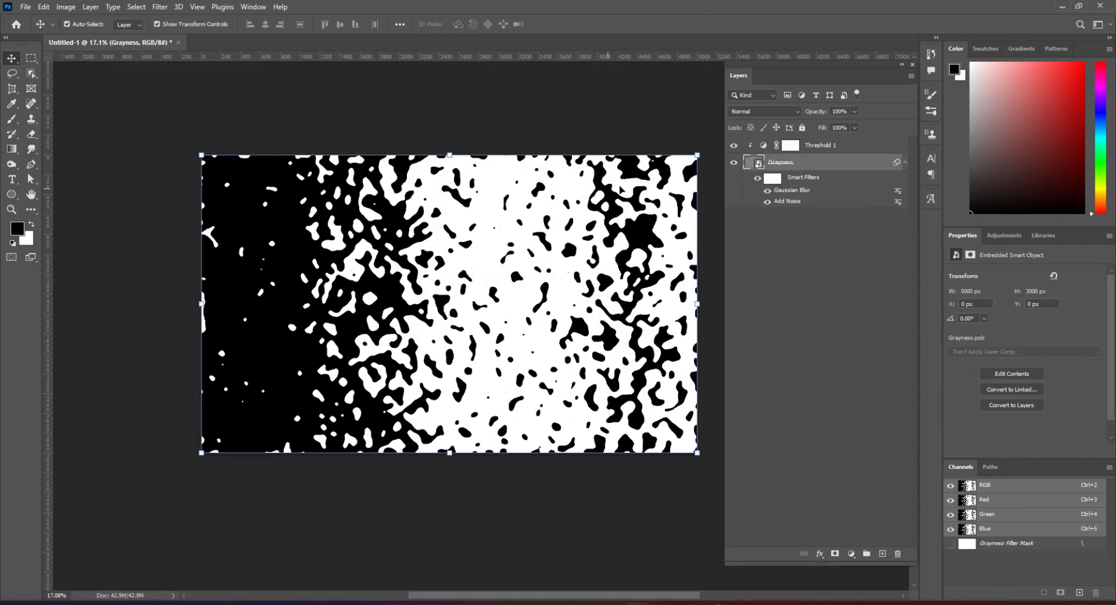
Stamp all visible layers into a new layer above the Threshold adjustment and name it Blur
click(839, 146)
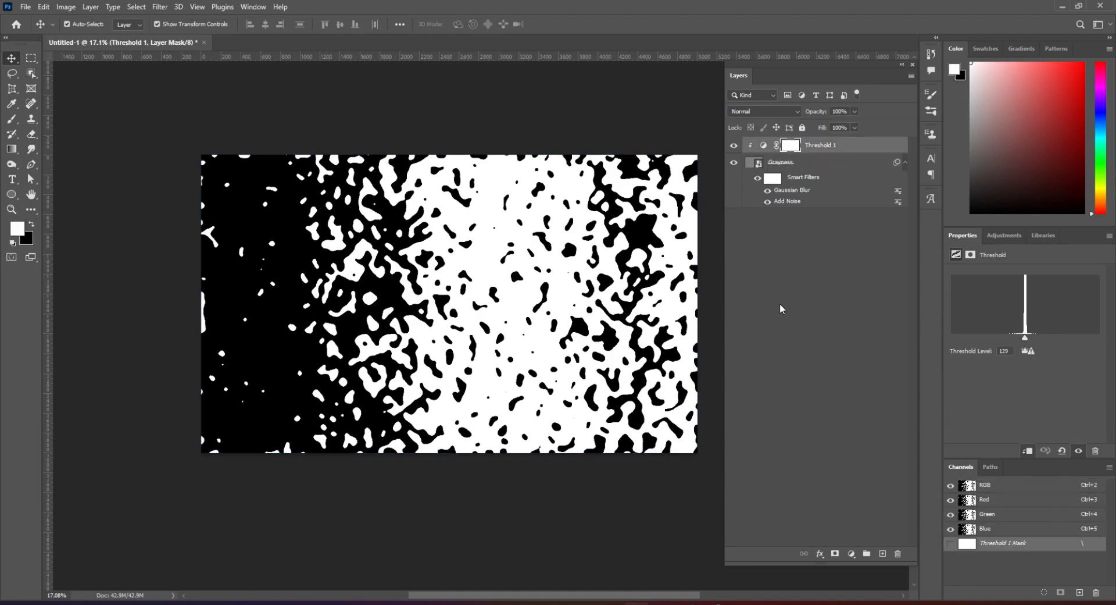
key(ctrl)
key(ctrl+shift+alt+e)
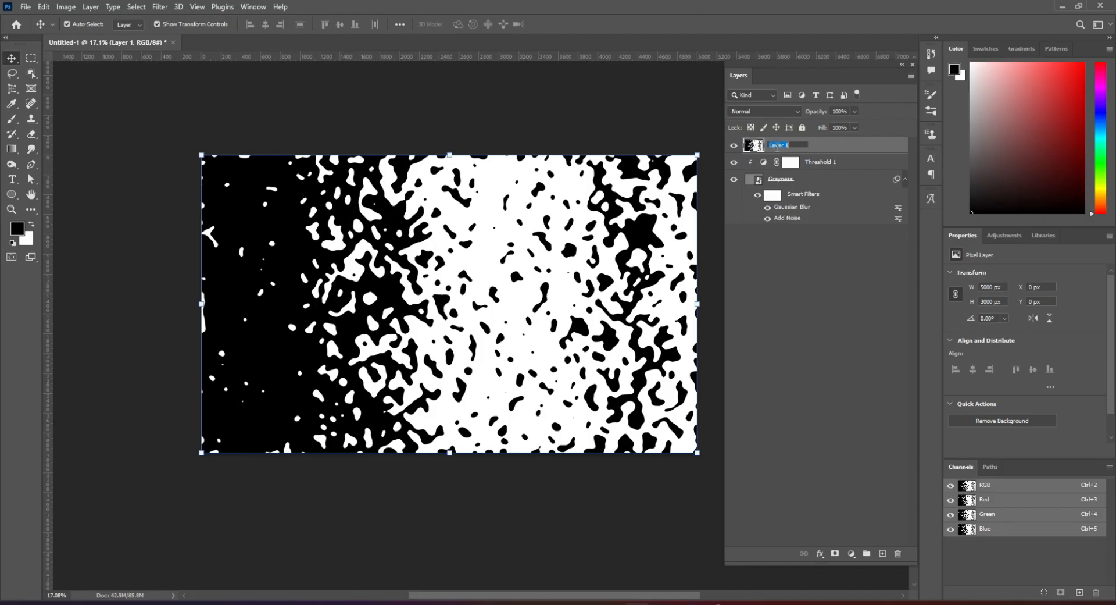
text(Blur)
key(Return)
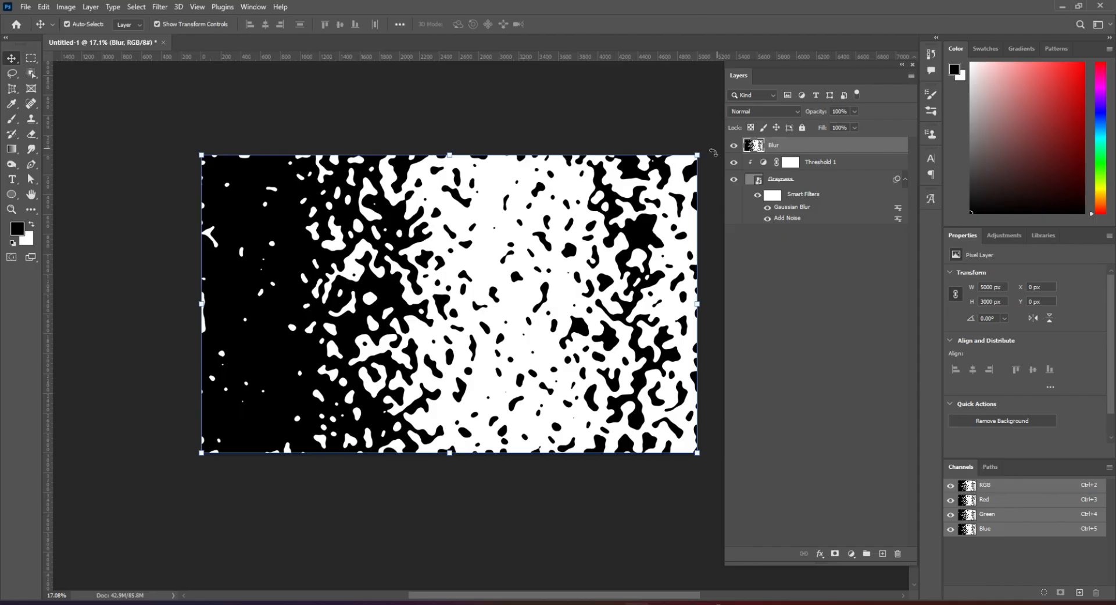
Apply a Gaussian Blur with a 6-pixel radius to the Blur layer
click(158, 6)
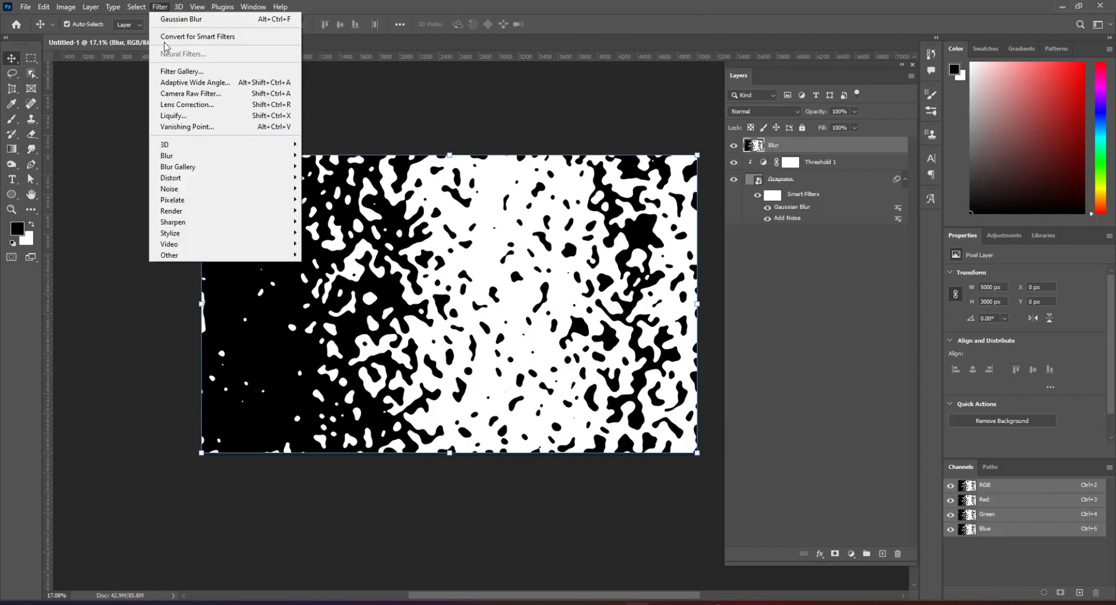
mouse_move(187, 157)
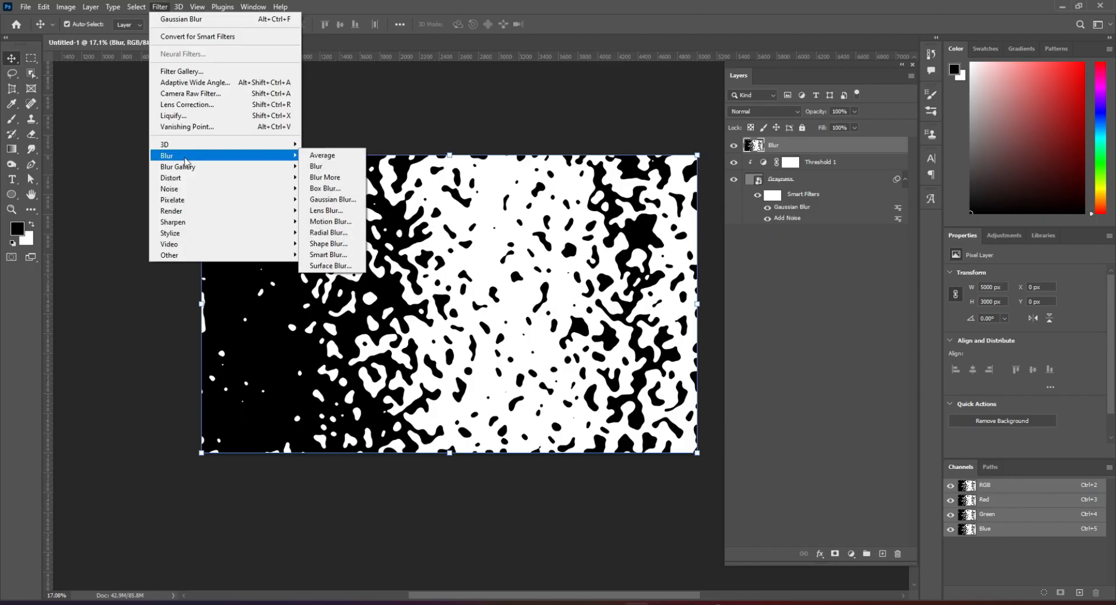
click(332, 199)
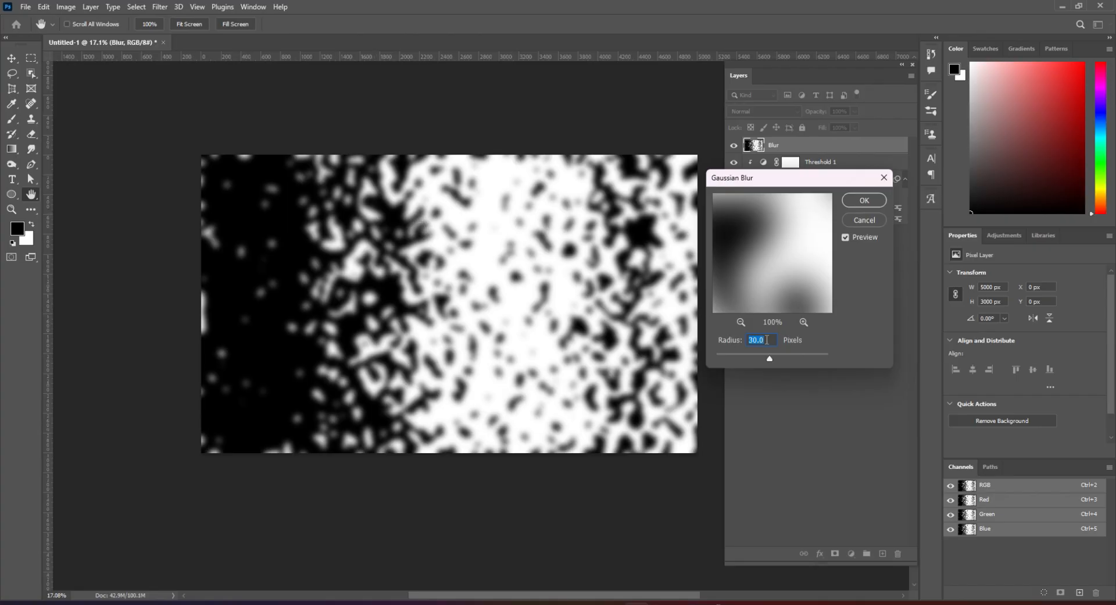
text(6)
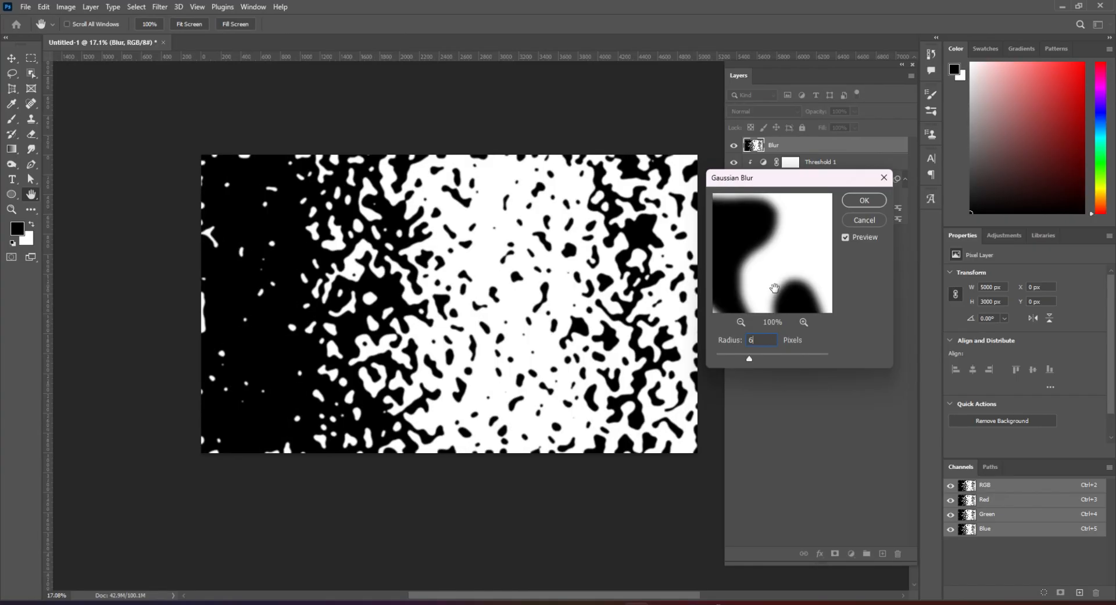
click(863, 199)
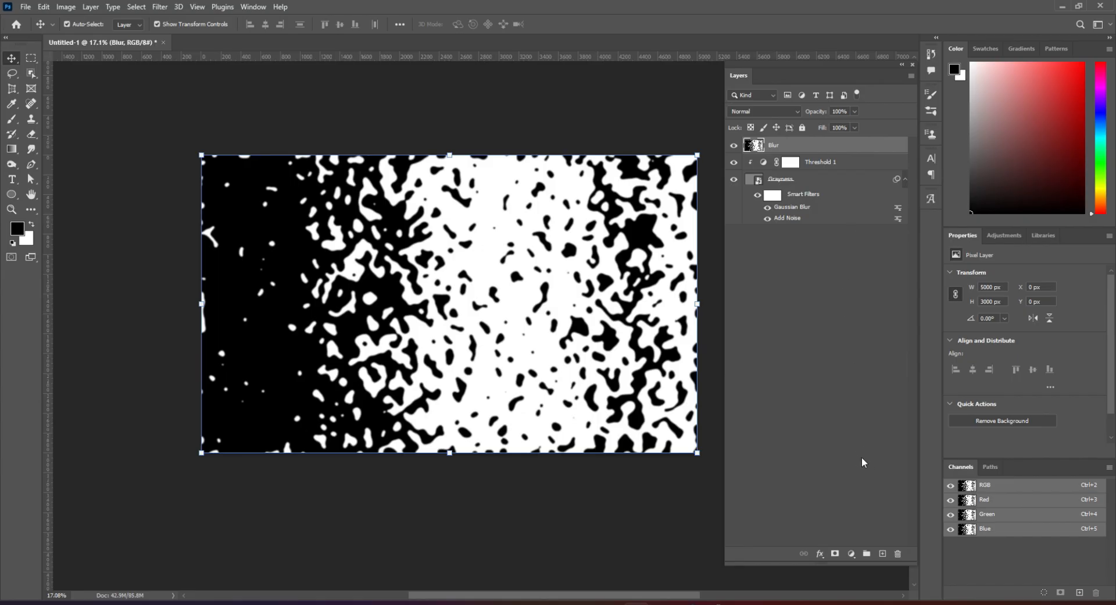
Add a Levels adjustment clipped to the Blur layer, with shadow input 120 and highlight input 145
click(851, 553)
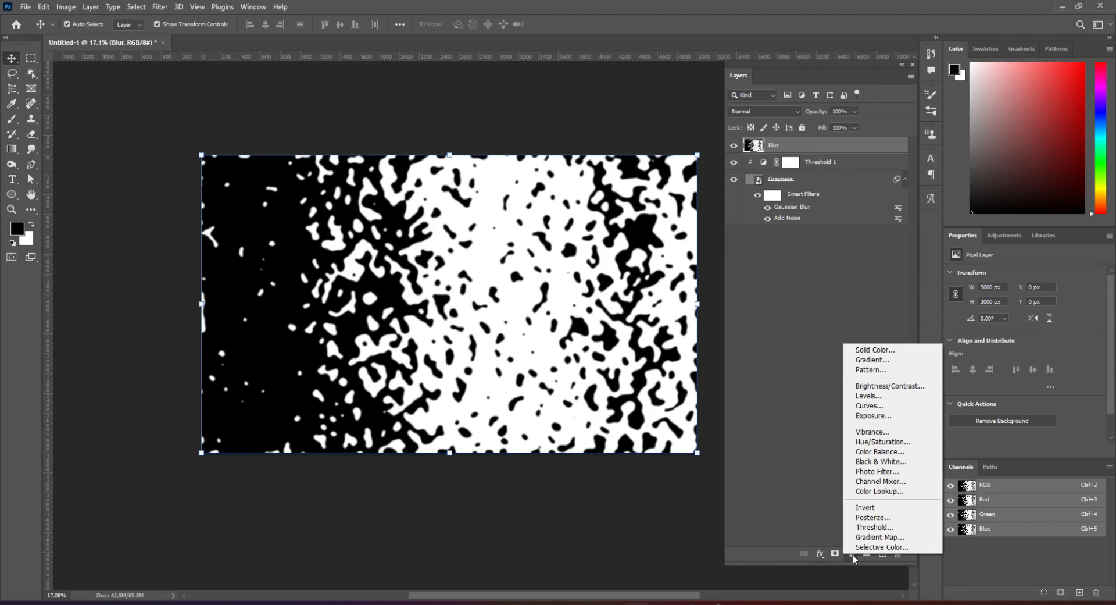
click(869, 395)
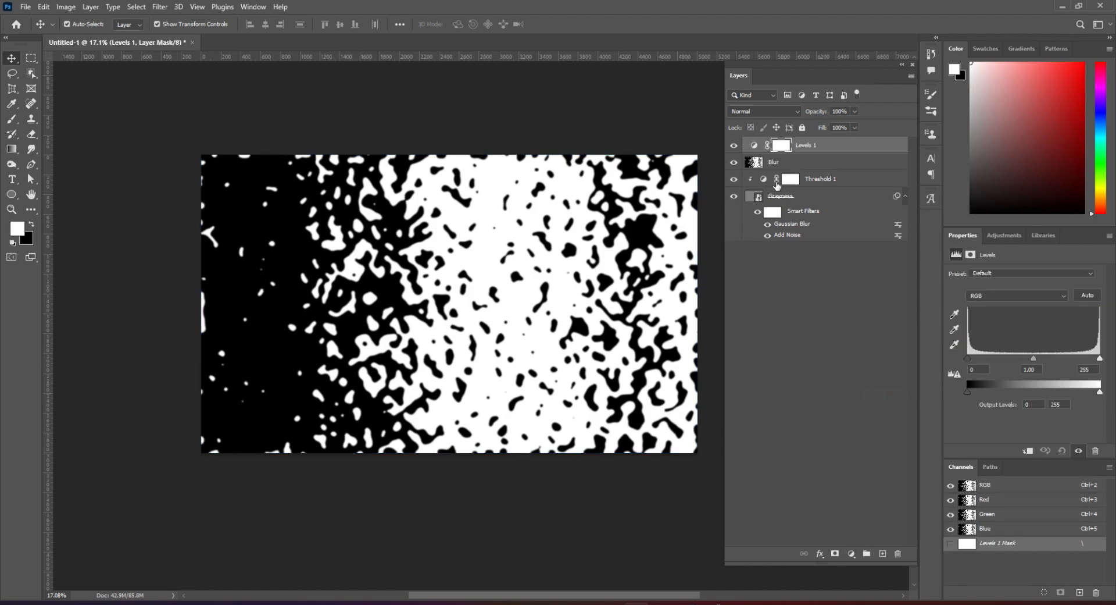
alt+click(756, 151)
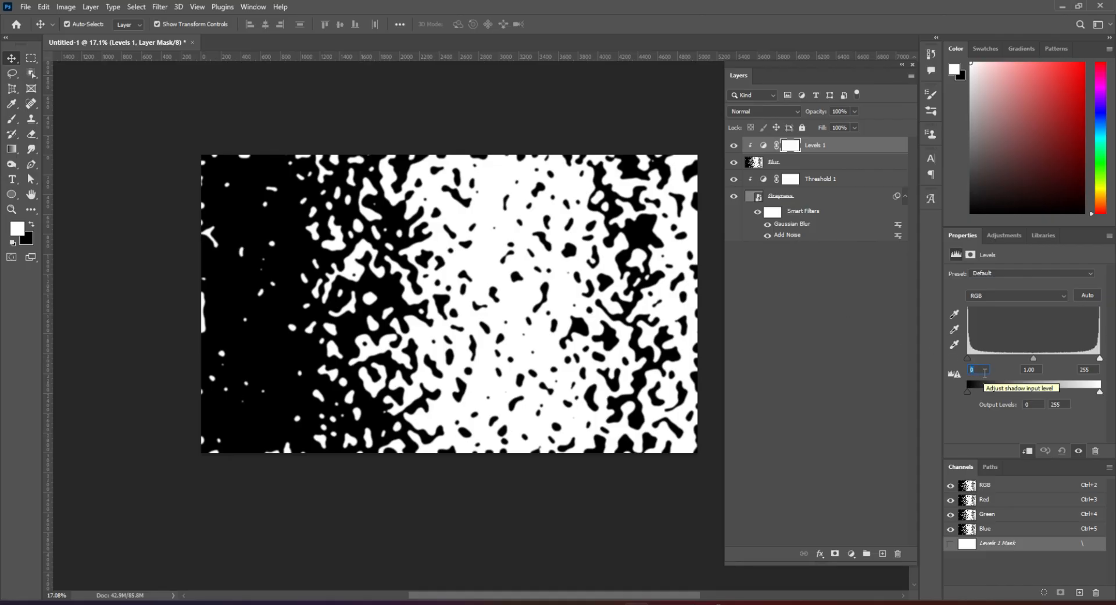
text(120)
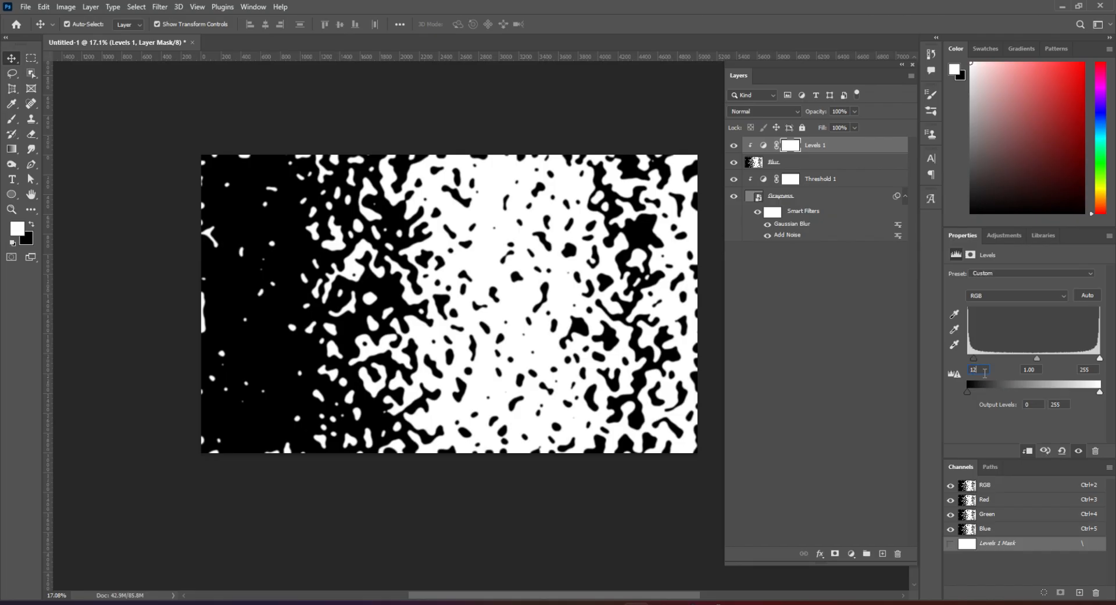
click(1081, 371)
text(145)
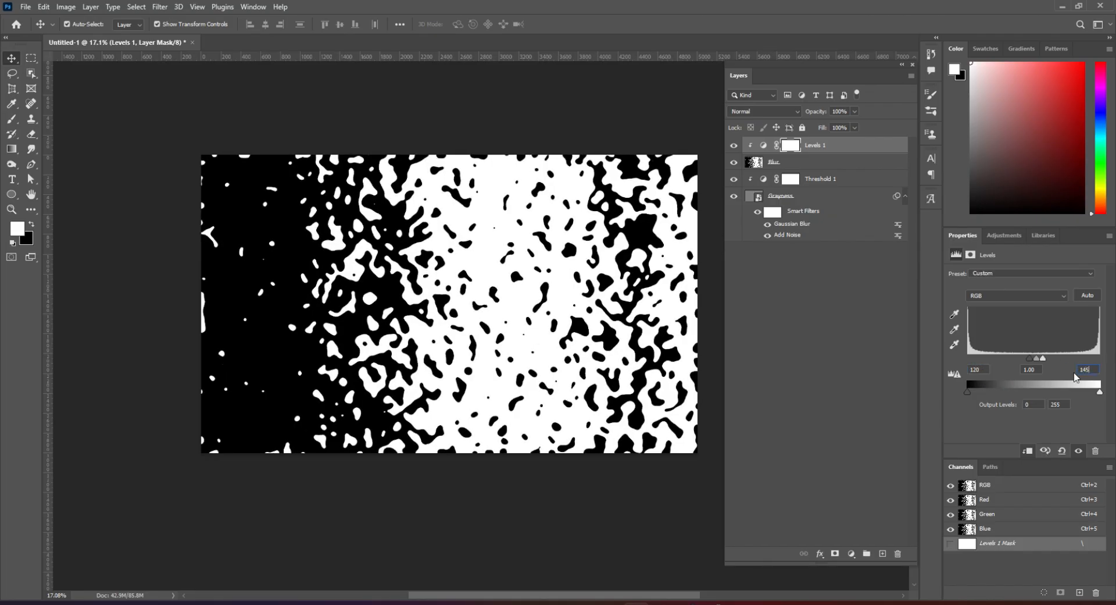
key(Return)
Load the RGB channel as a selection and make the Blur layer active
click(967, 487)
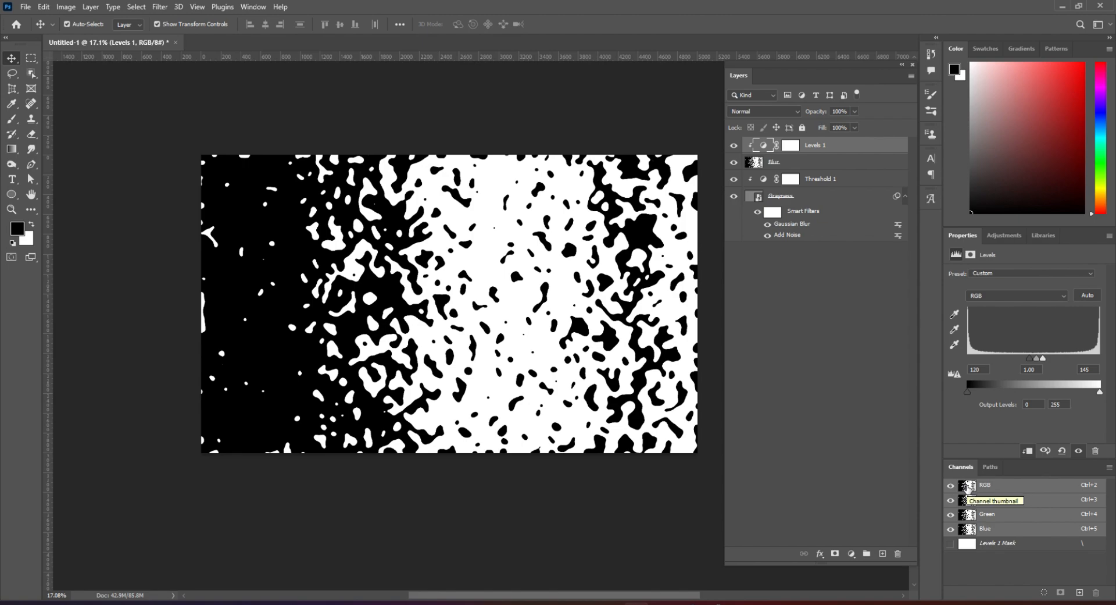
key(ctrl)
ctrl+click(967, 487)
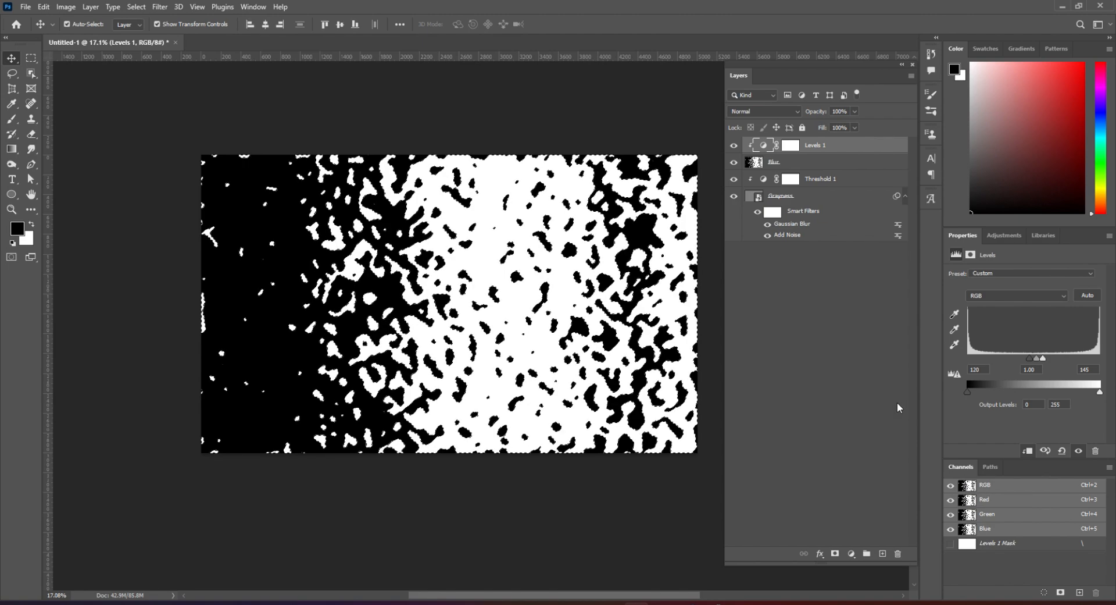
click(837, 166)
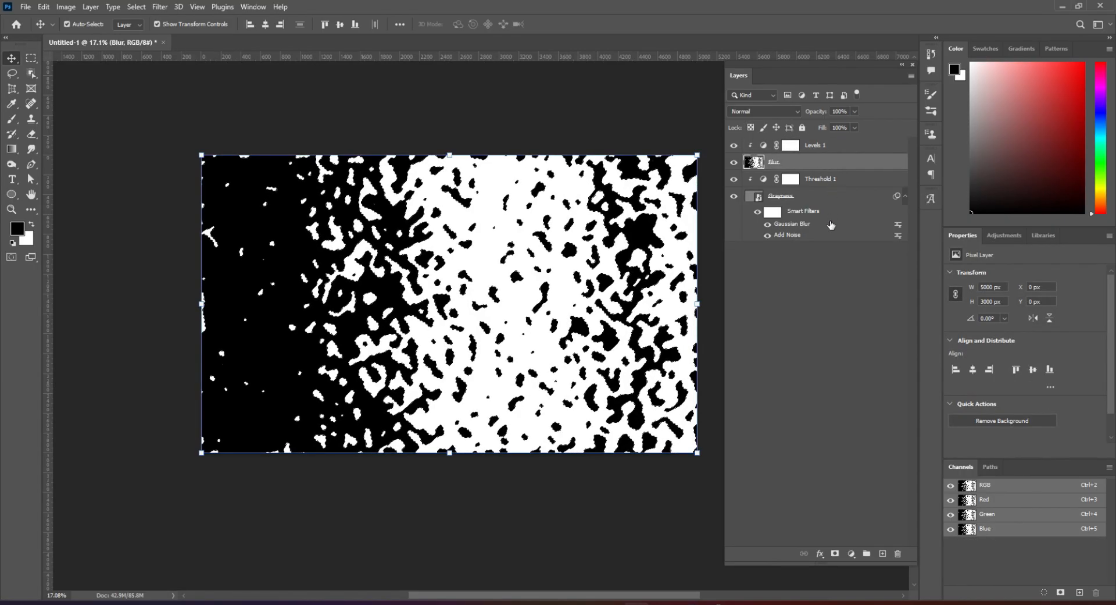
Group all the layers, from Levels 1 down to the smart-filtered base layer, and name the group Middle
click(840, 145)
shift+click(847, 201)
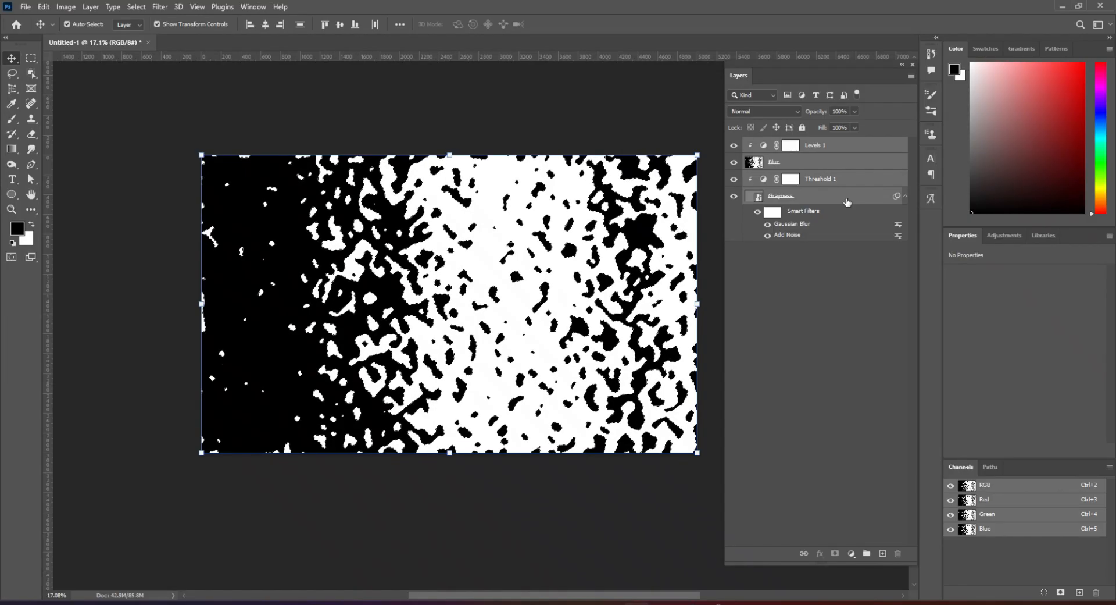
key(ctrl+g)
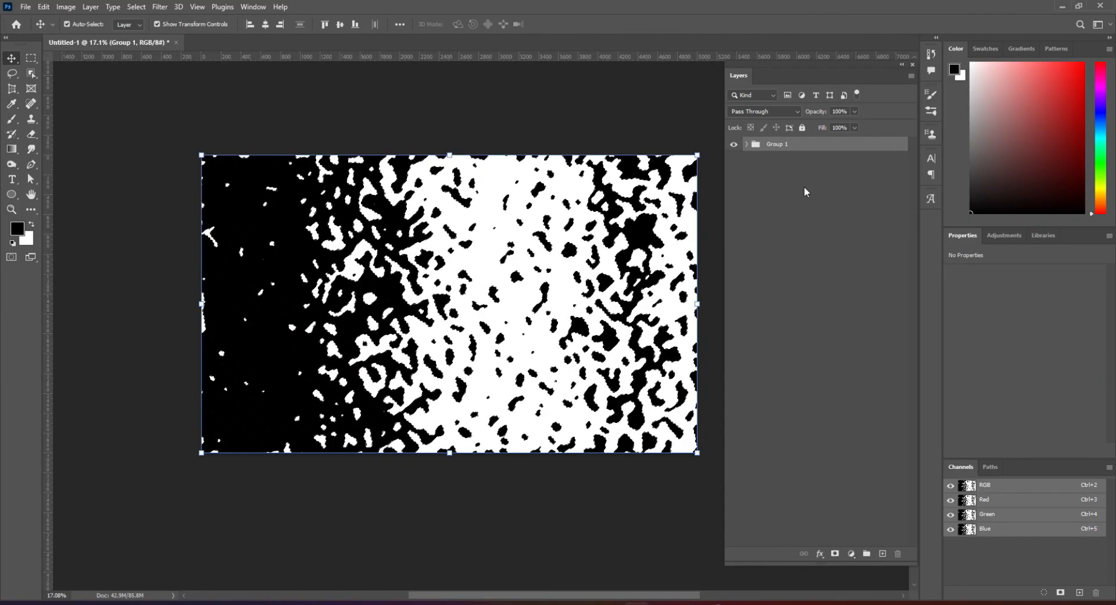
double_click(770, 143)
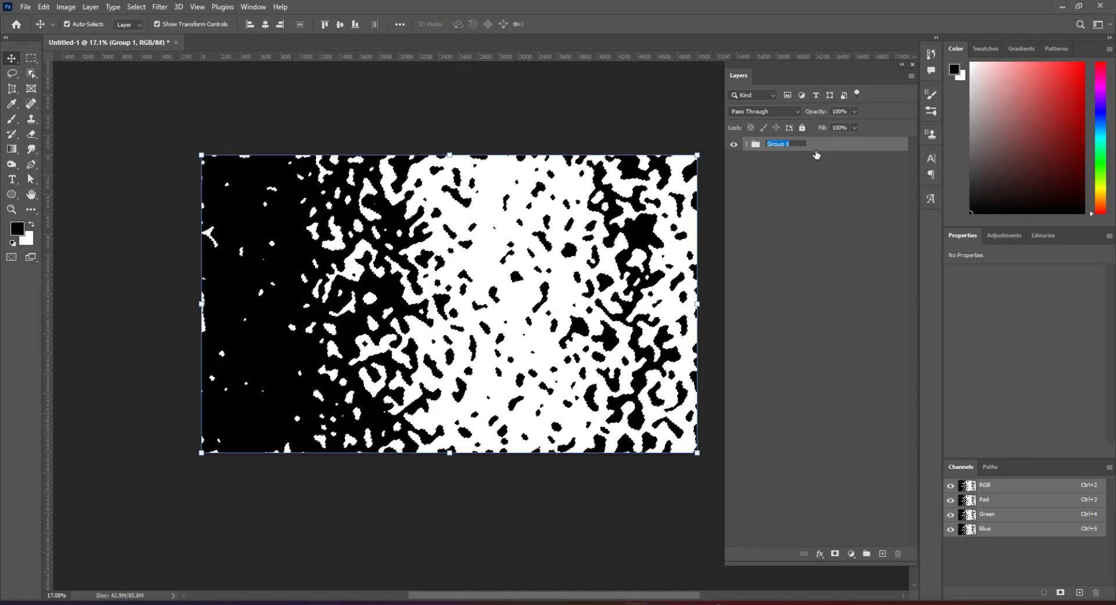
text(Middle)
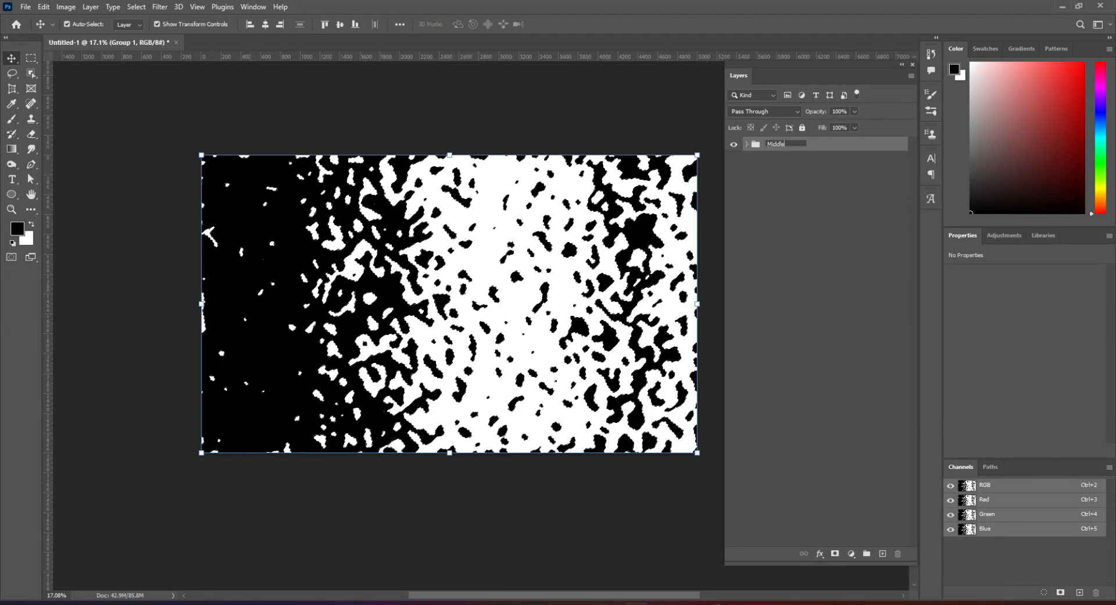
key(Return)
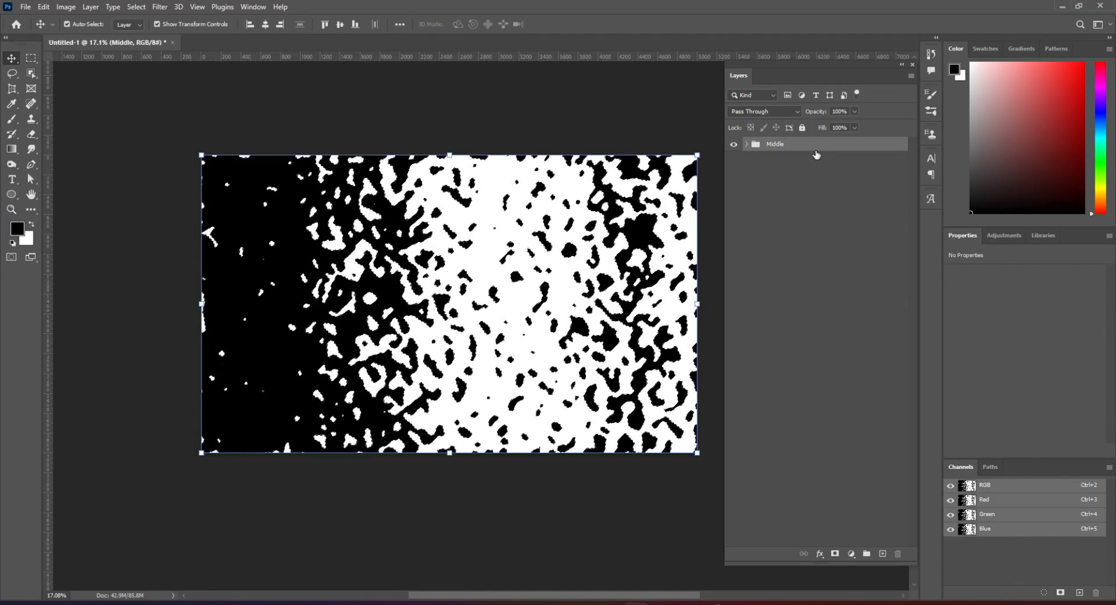
Add a layer named Drop above the Middle group, holding the texture's dark shapes in black, and hide the group
click(883, 553)
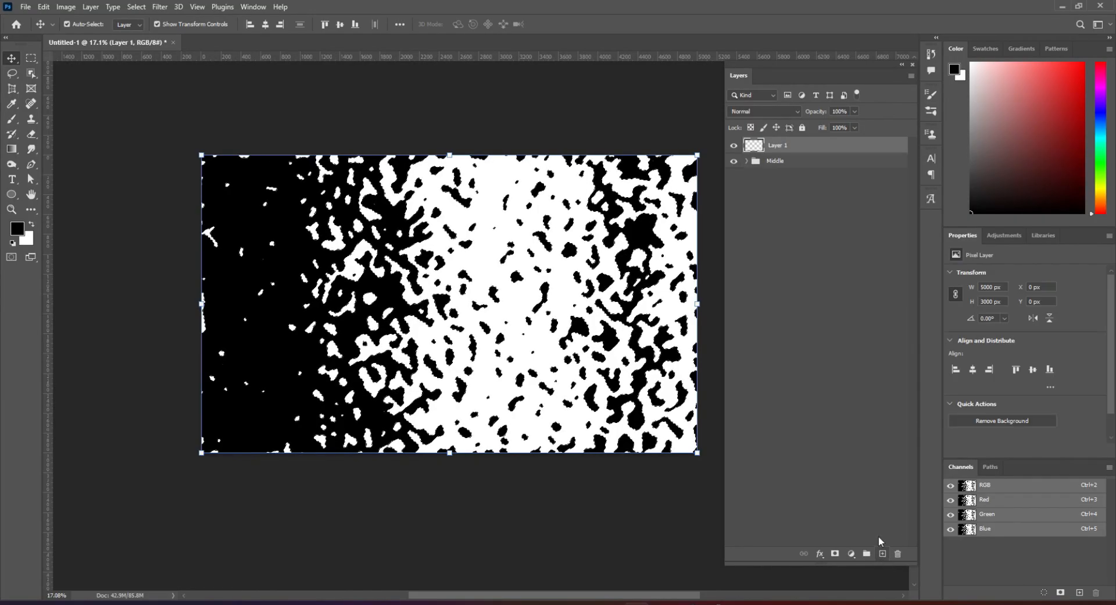
double_click(778, 145)
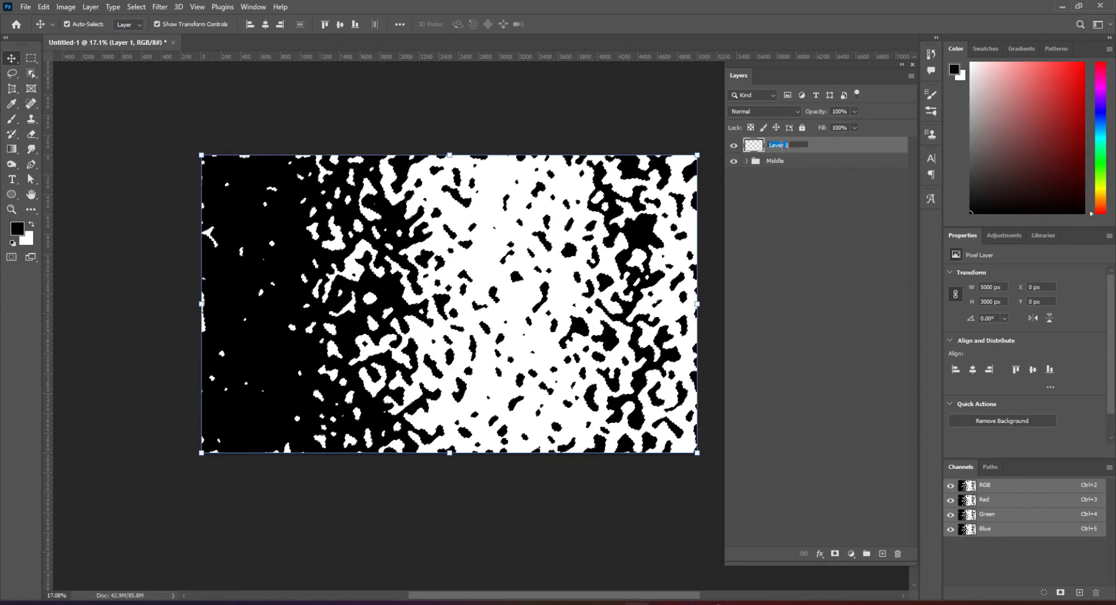
text(Droc)
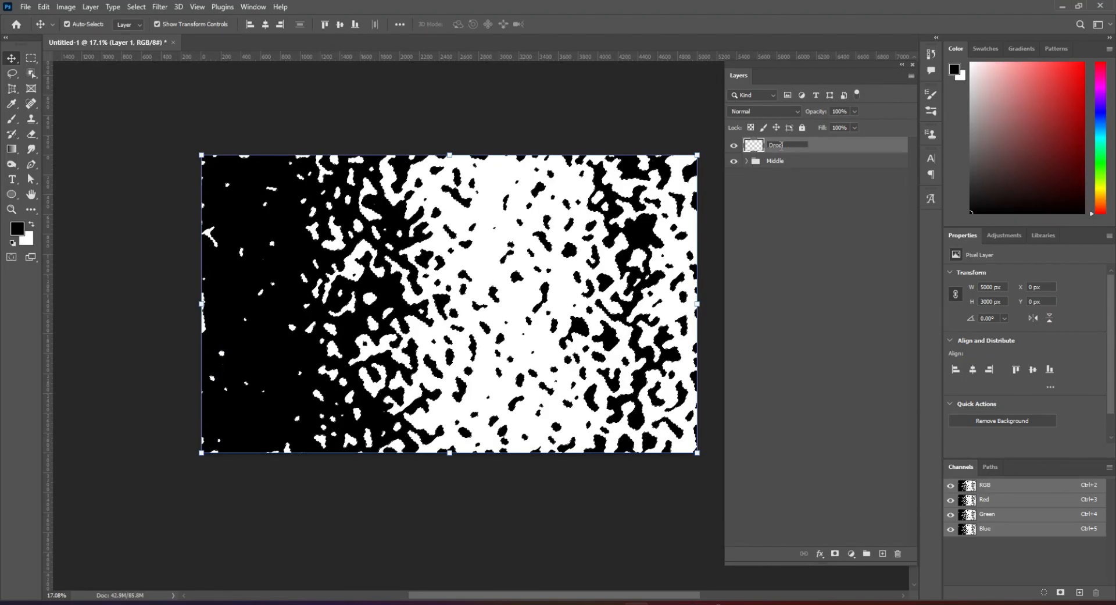
text(p)
key(Return)
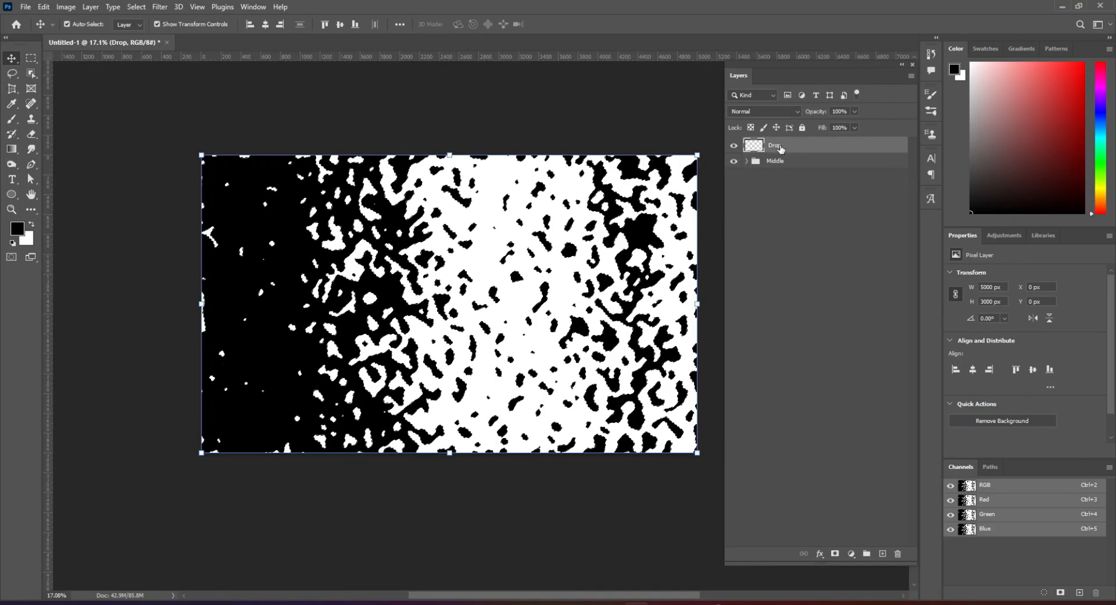
click(733, 161)
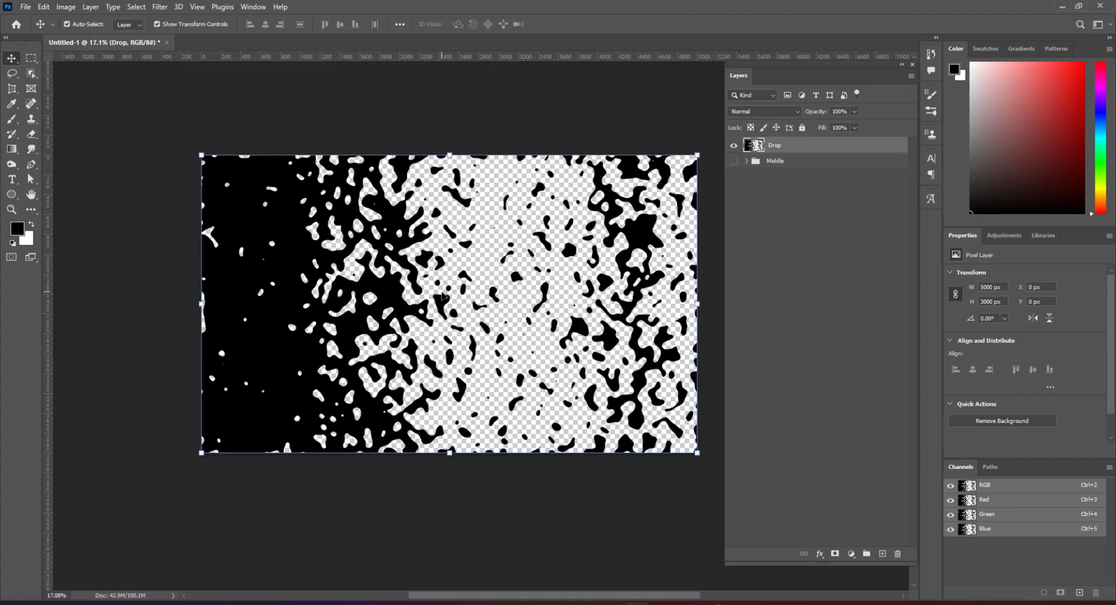
Add a Bevel & Emboss effect to the Drop layer: Inner Bevel, Smooth, depth 120%, size 15 px, angle 90°, altitude 30°
double_click(834, 148)
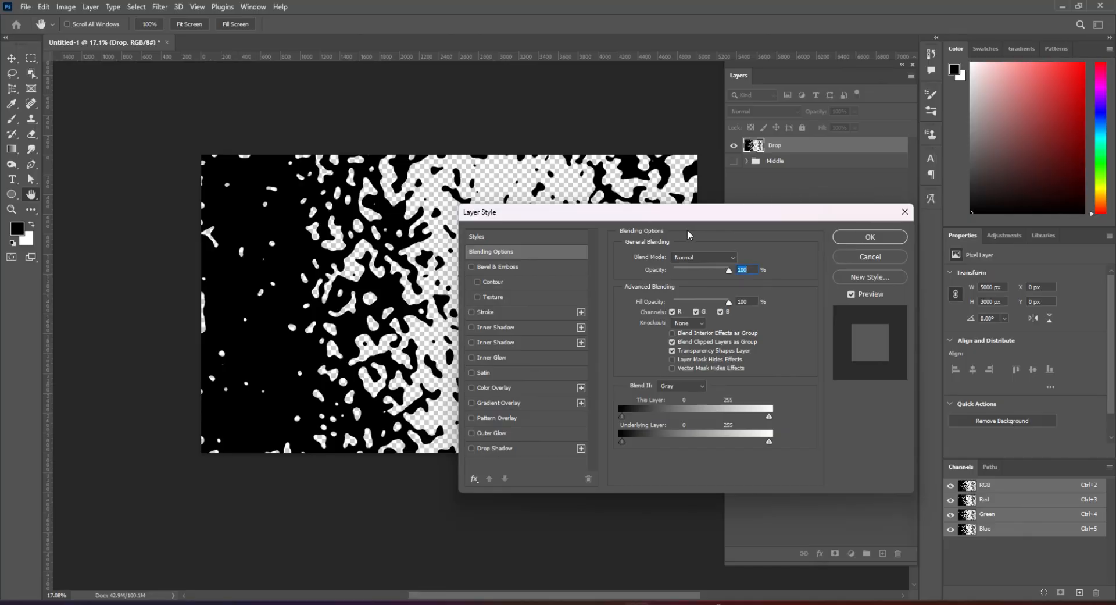
drag(684, 225, 476, 245)
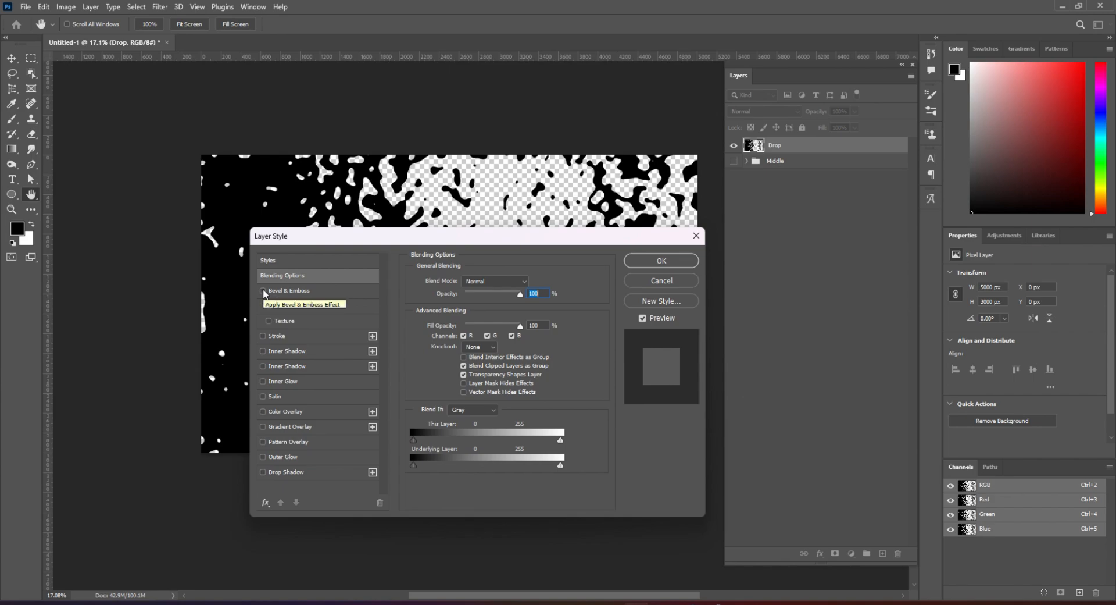
click(263, 290)
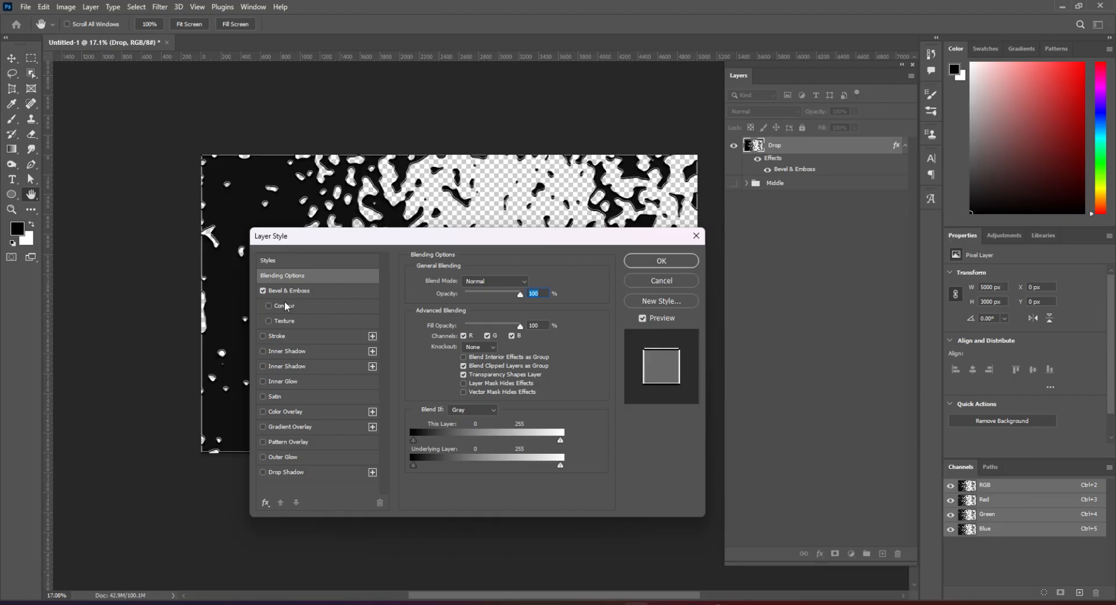
drag(460, 238, 695, 242)
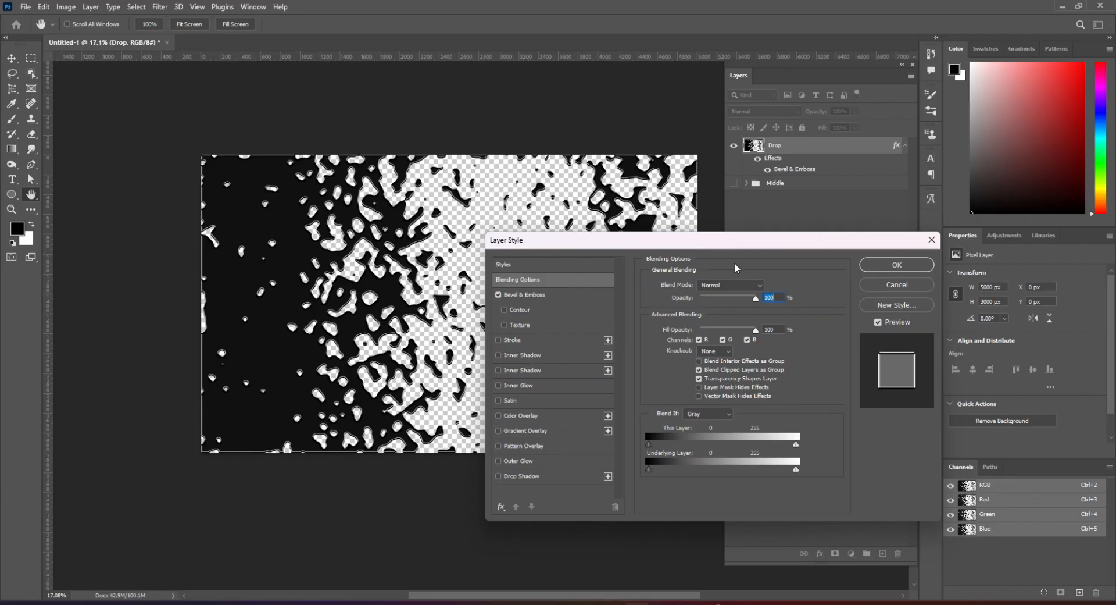
click(549, 295)
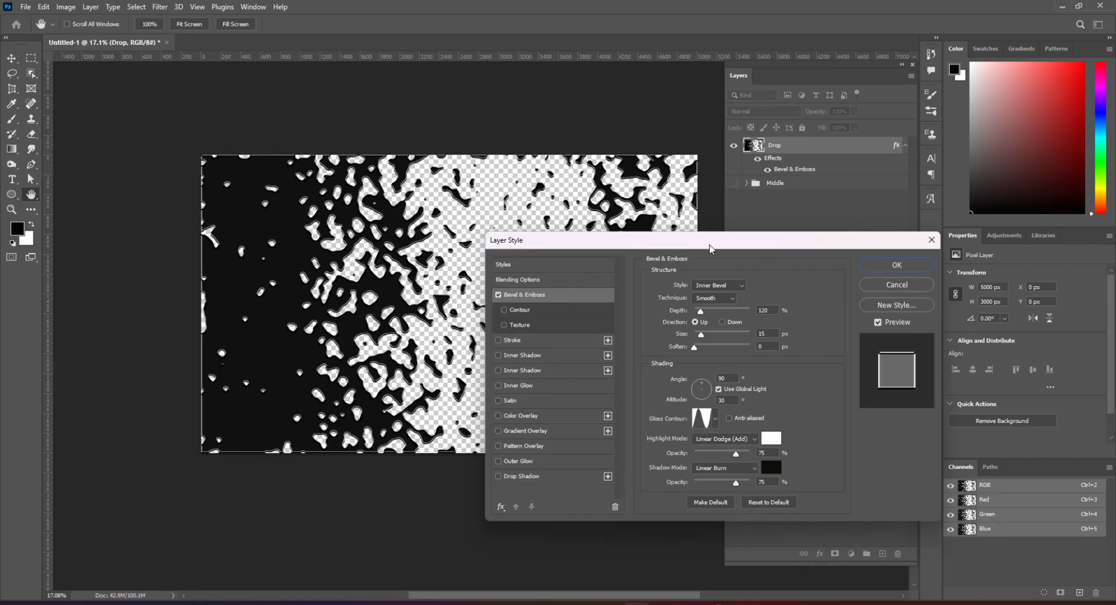
mouse_move(715, 244)
mouse_down()
mouse_move(674, 258)
mouse_move(715, 246)
mouse_up()
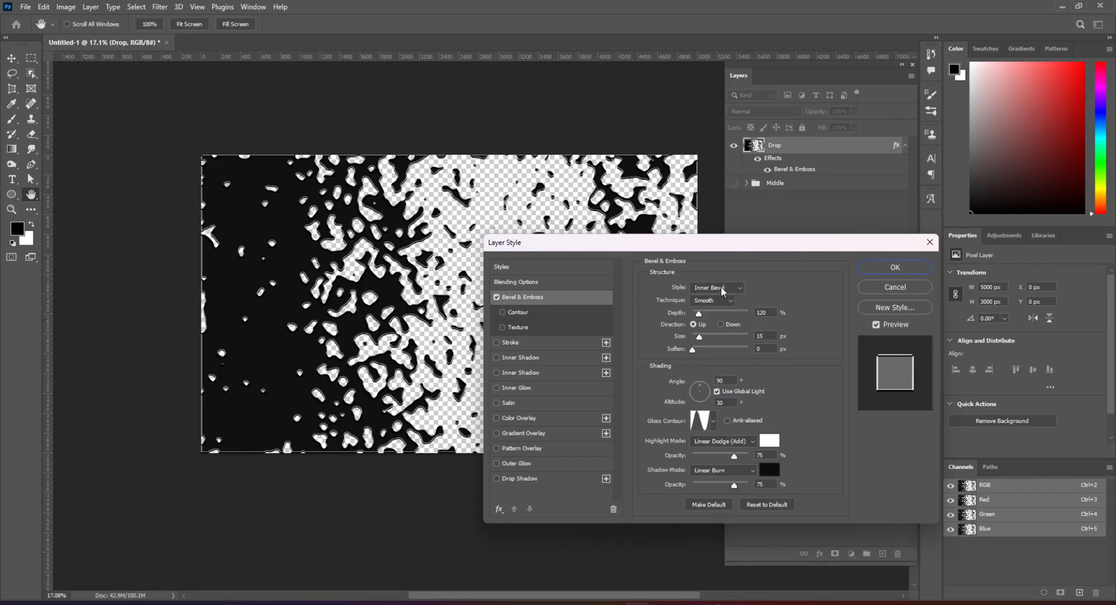
Use a custom wave-shaped gloss contour with its last peak at input 96%, output 100%, and apply the bevel style
click(706, 421)
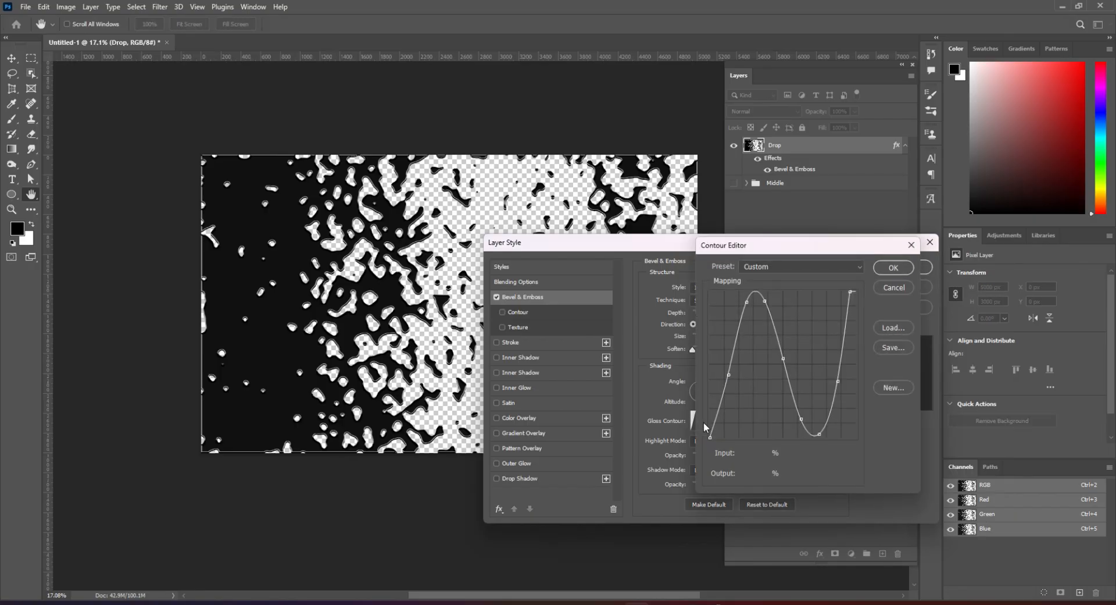
click(851, 291)
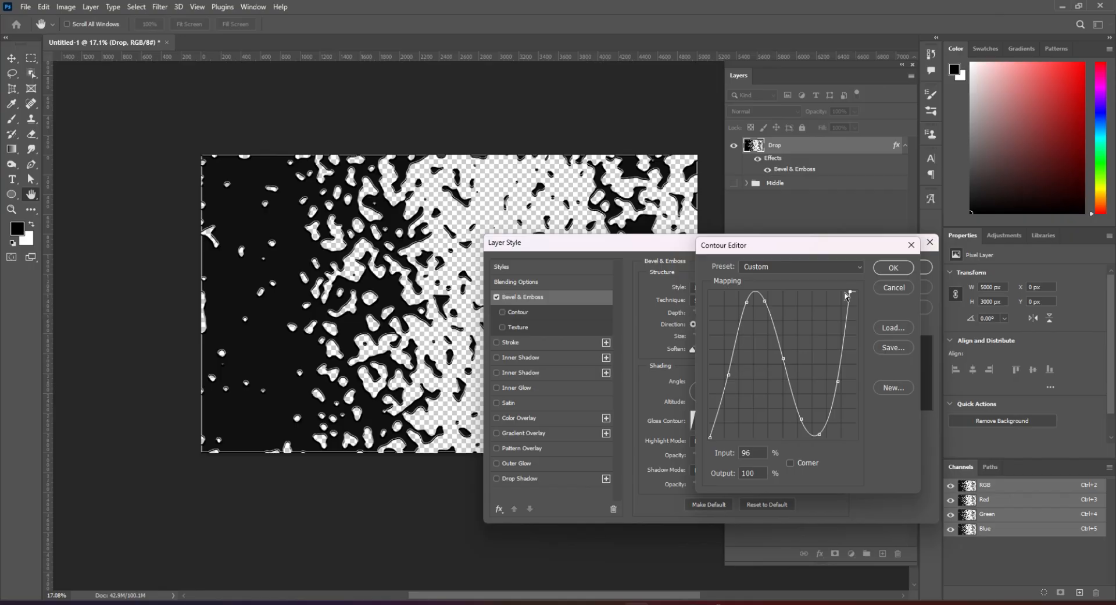
click(894, 267)
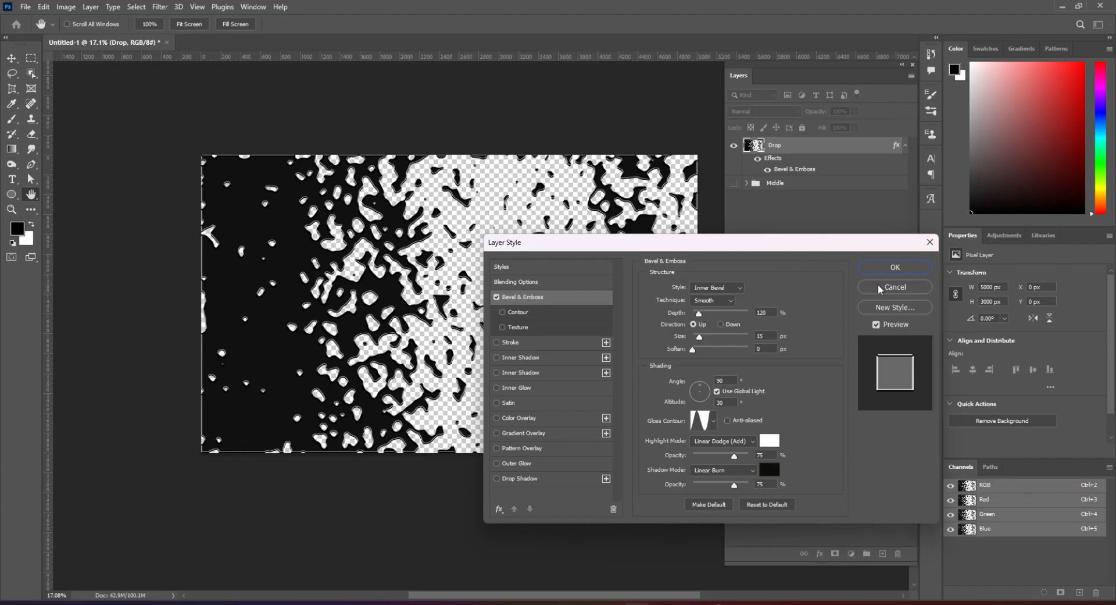
click(895, 268)
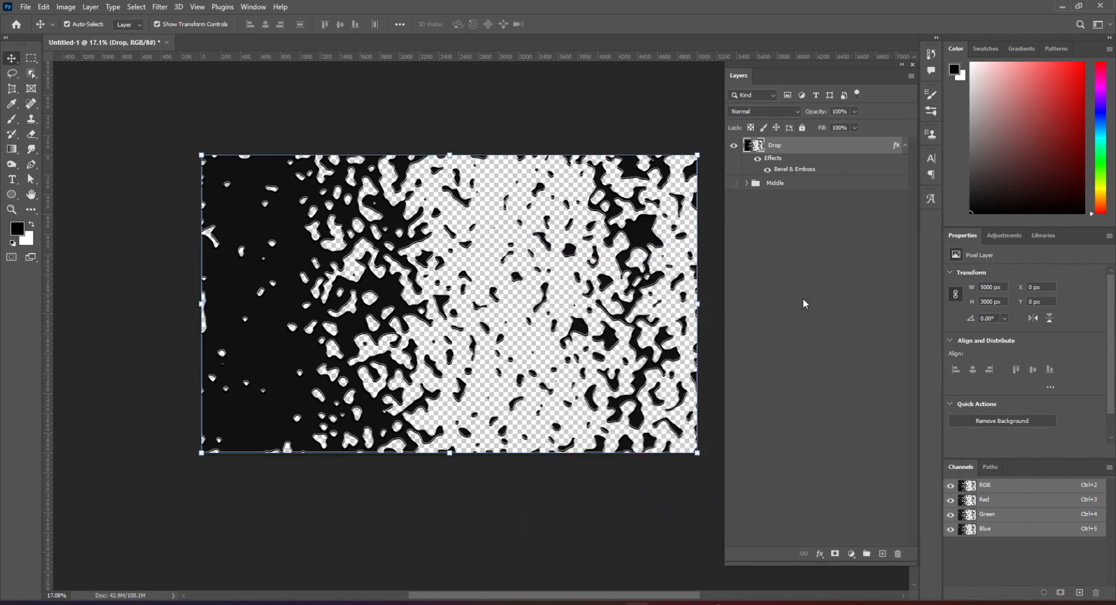
Set the Drop layer's fill to 5%
click(840, 128)
text(0)
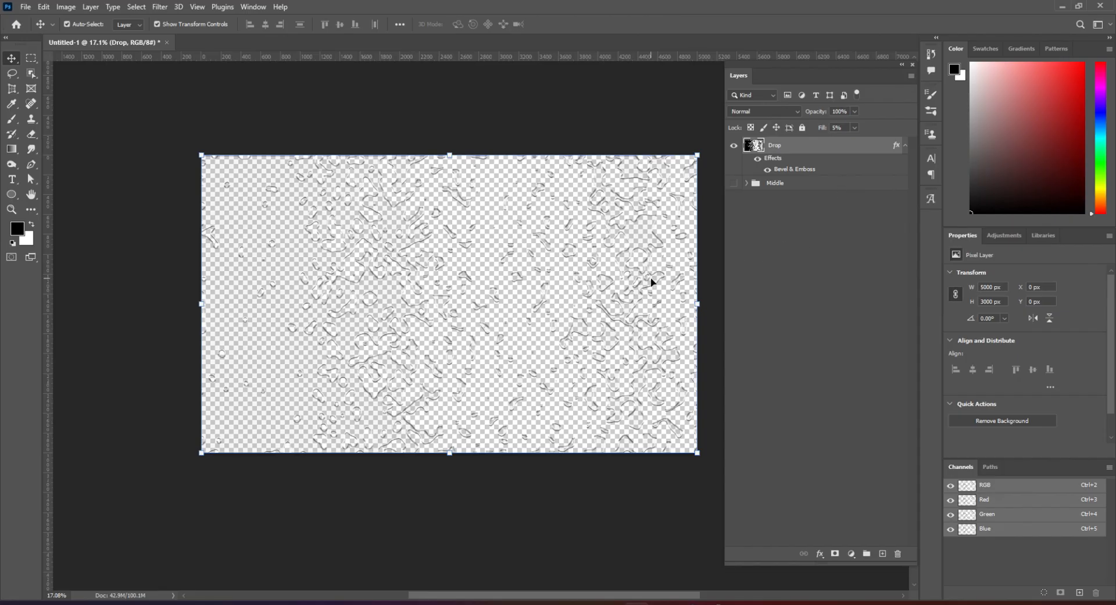
drag(454, 296, 585, 332)
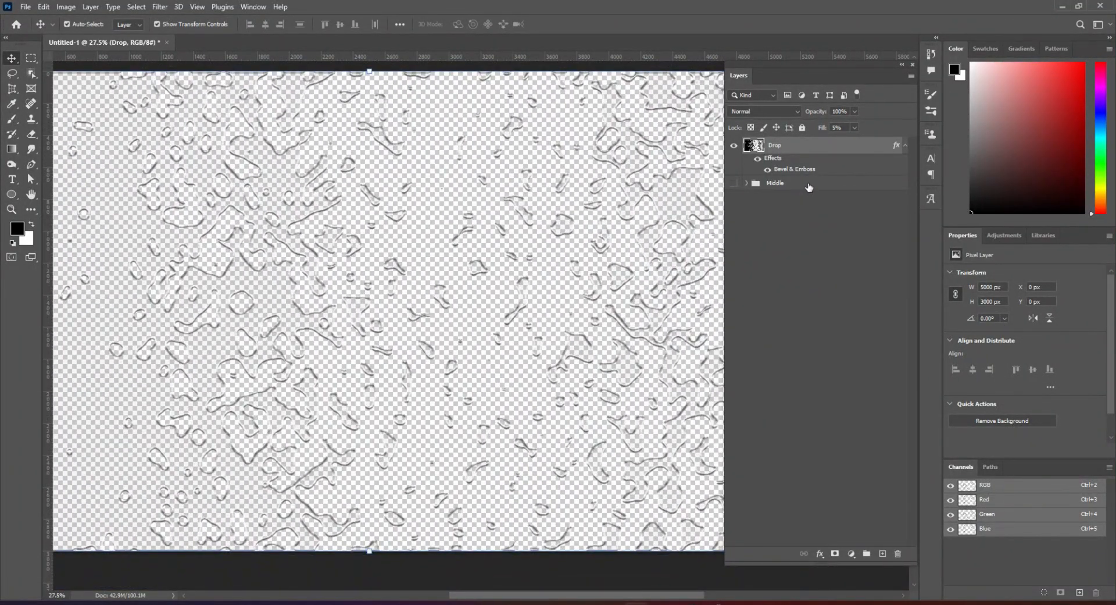
Add a black Multiply Drop Shadow to the Drop layer: opacity 75%, angle 133°, distance 5 px, spread 0%, size 10 px
double_click(829, 153)
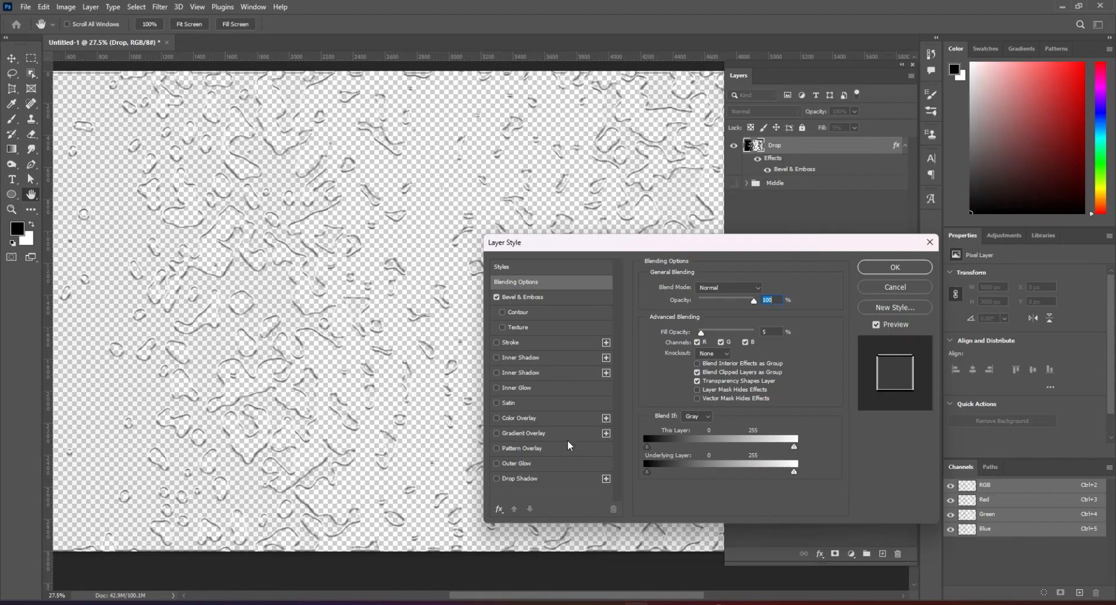
click(562, 480)
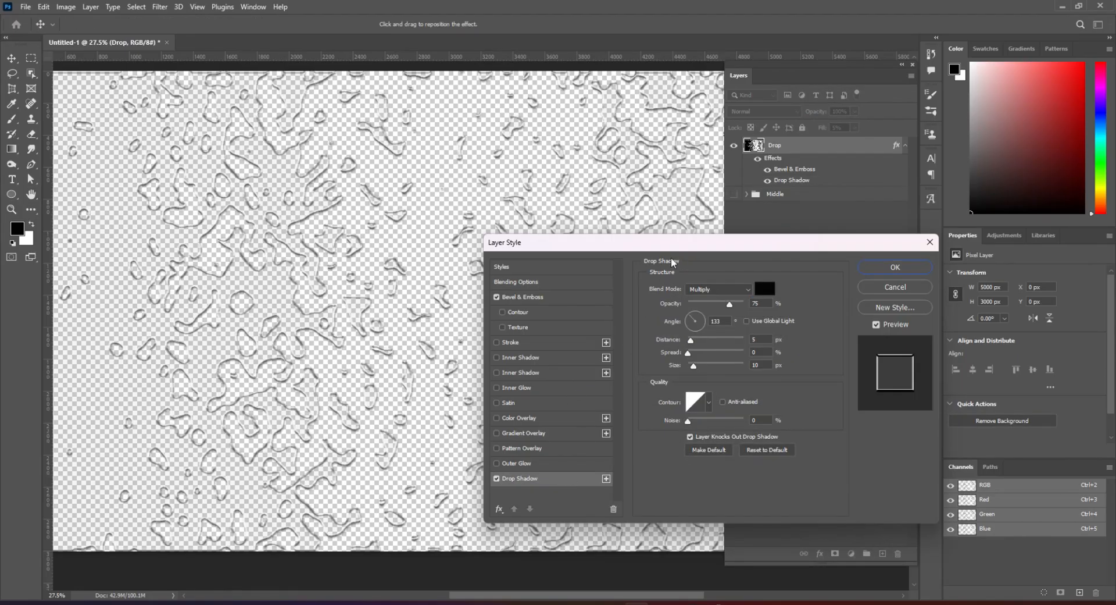
drag(674, 243, 600, 207)
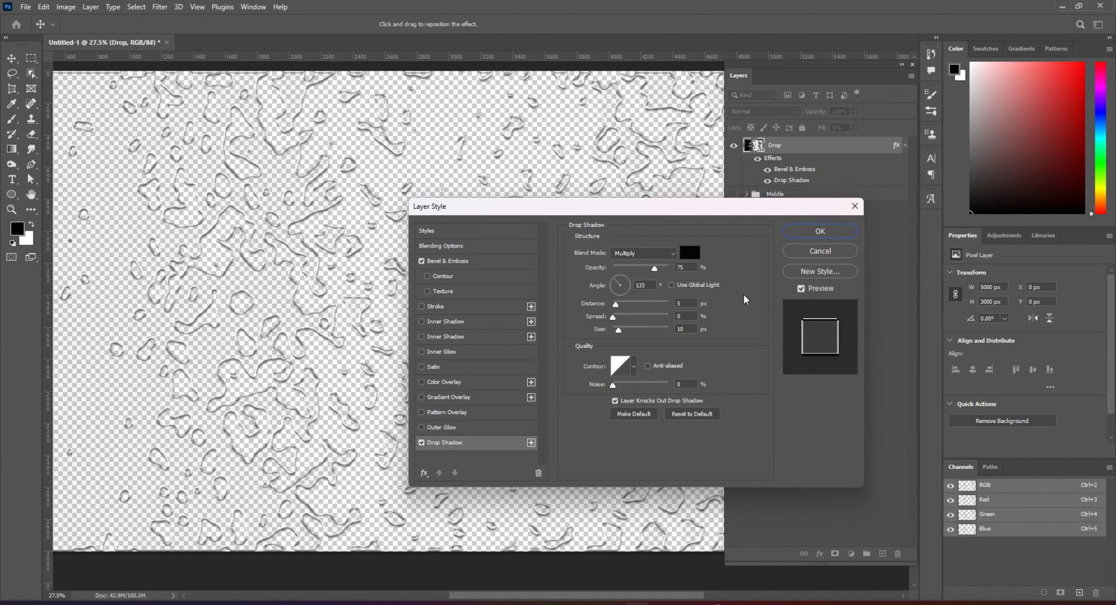
drag(703, 213, 711, 214)
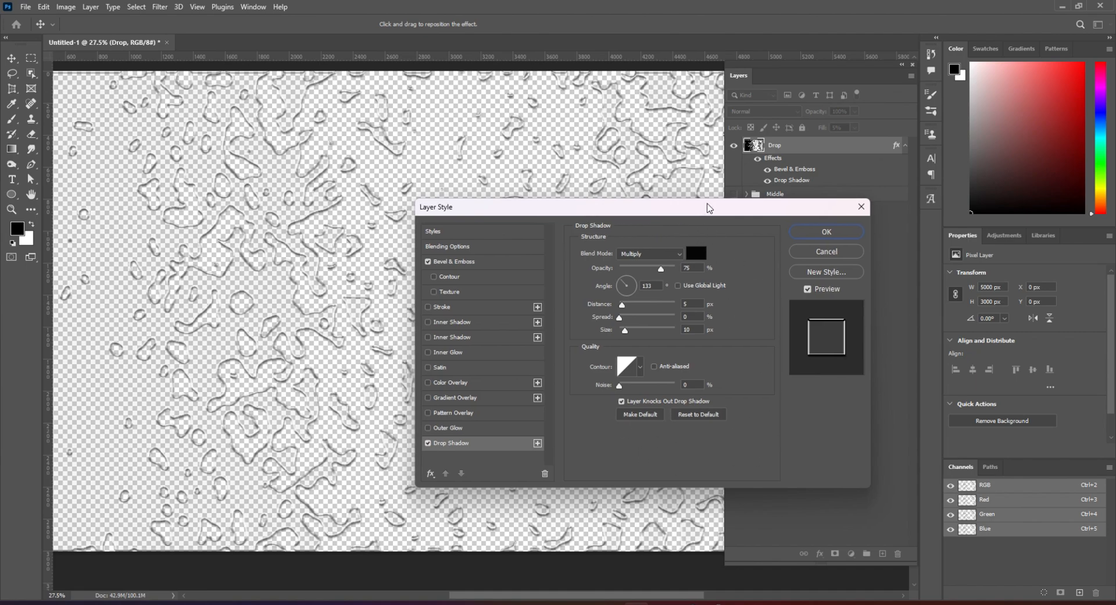
click(838, 233)
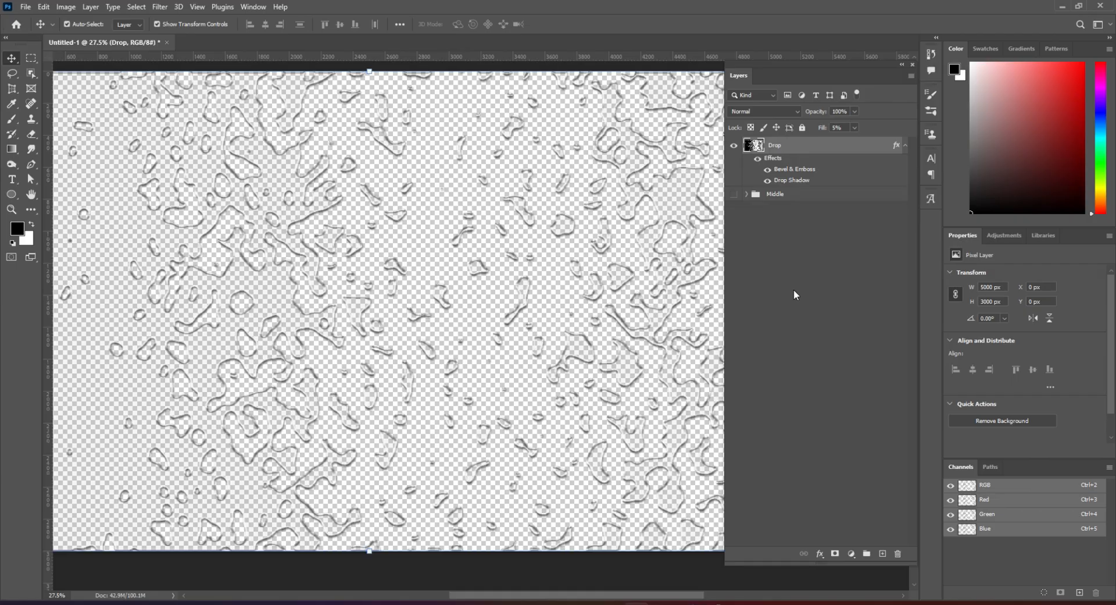
Add a Color Overlay to the Drop layer with colour 80bfff, Normal blend mode and 5% opacity
double_click(834, 149)
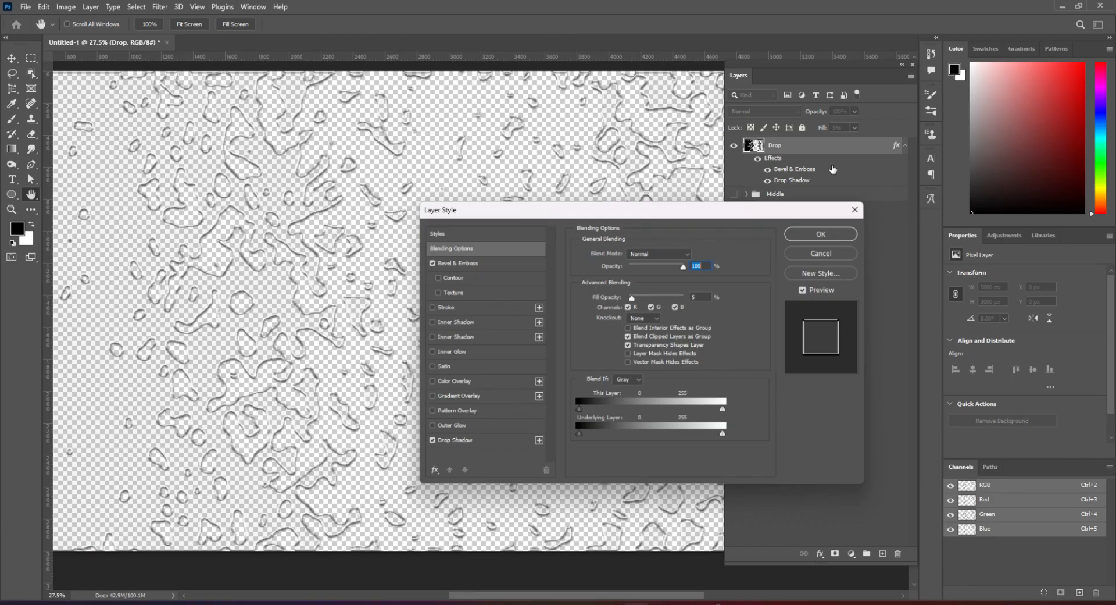
click(476, 381)
click(699, 256)
drag(798, 223, 304, 239)
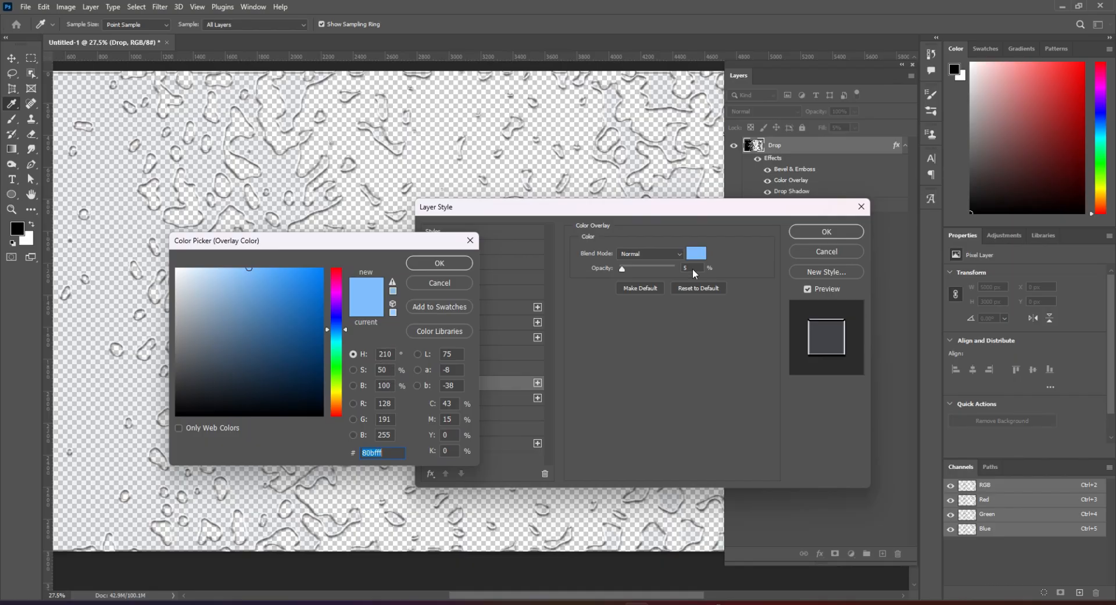
click(434, 266)
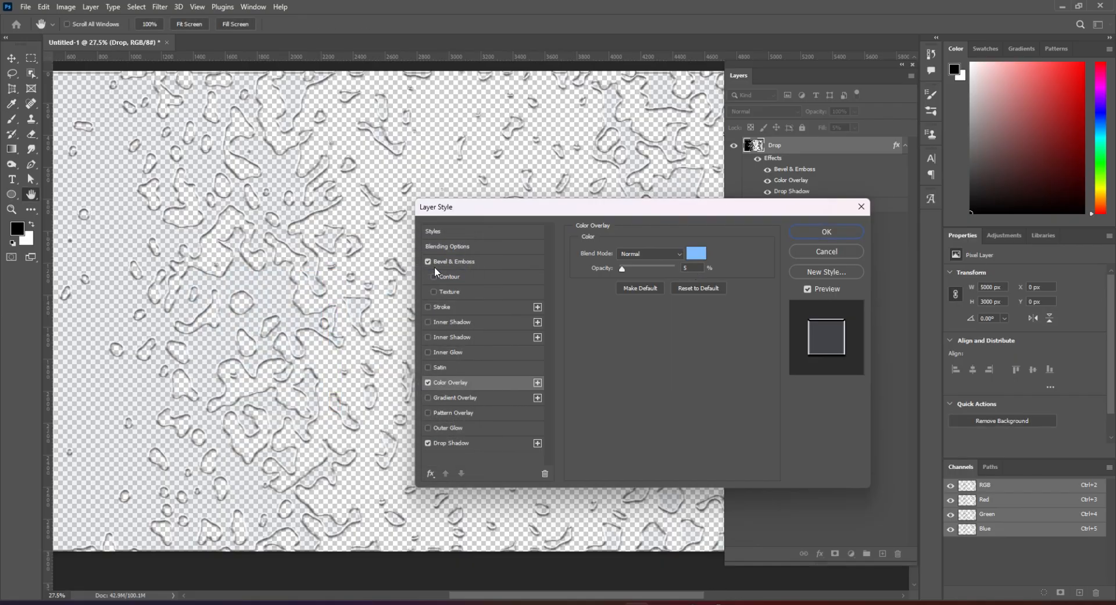
click(832, 233)
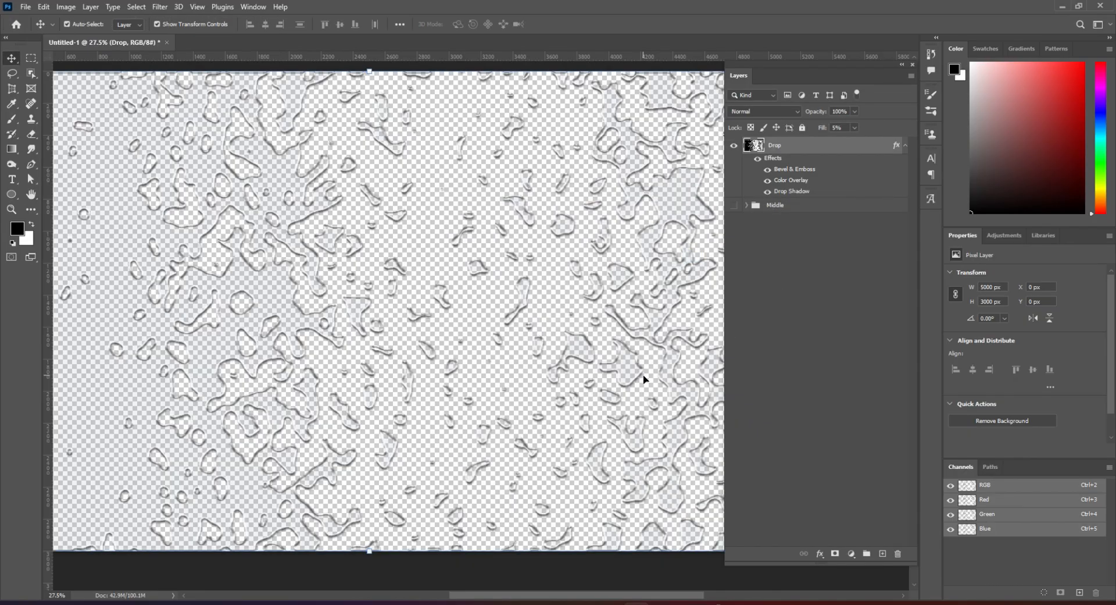
Add a light blue Solid Color fill layer between the Drop layer and the hidden Middle group
drag(434, 307, 368, 304)
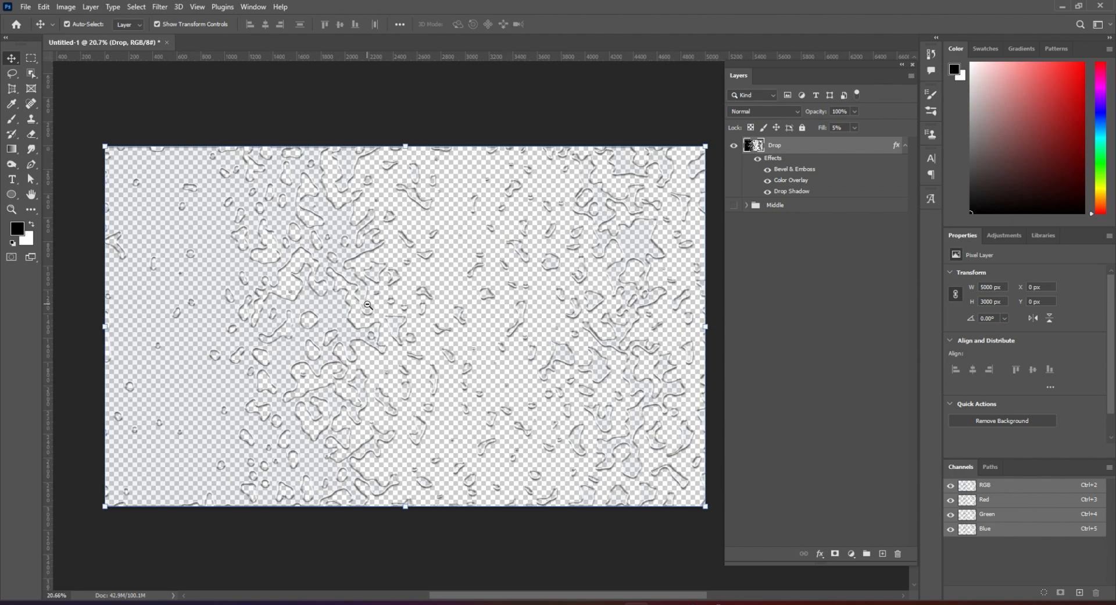
scroll(367, 305, down, 1)
scroll(368, 305, up, 1)
click(830, 206)
click(850, 554)
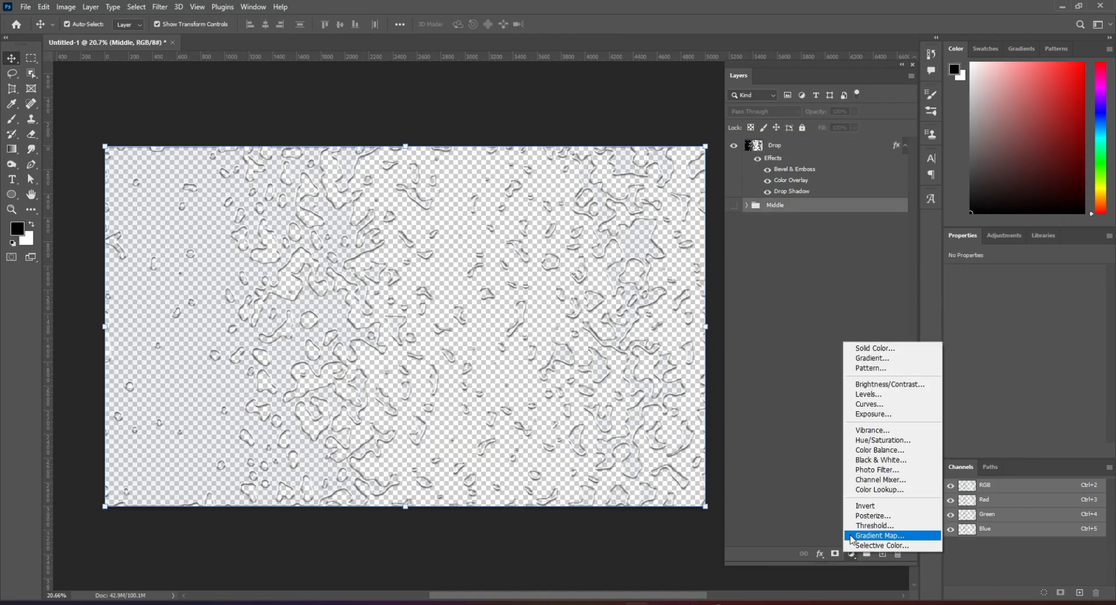
click(867, 349)
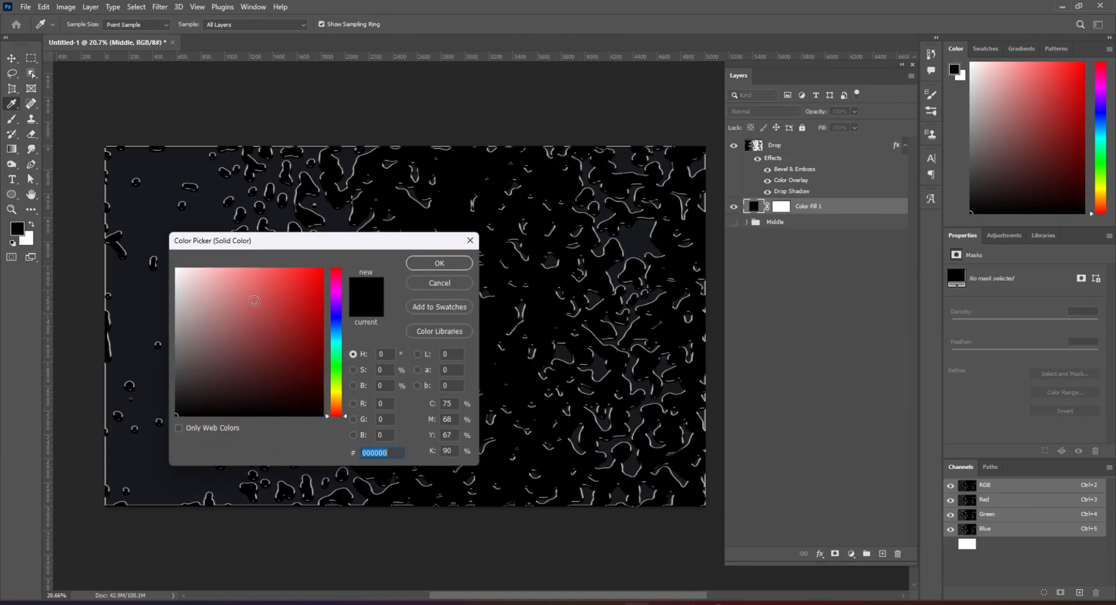
drag(254, 300, 159, 262)
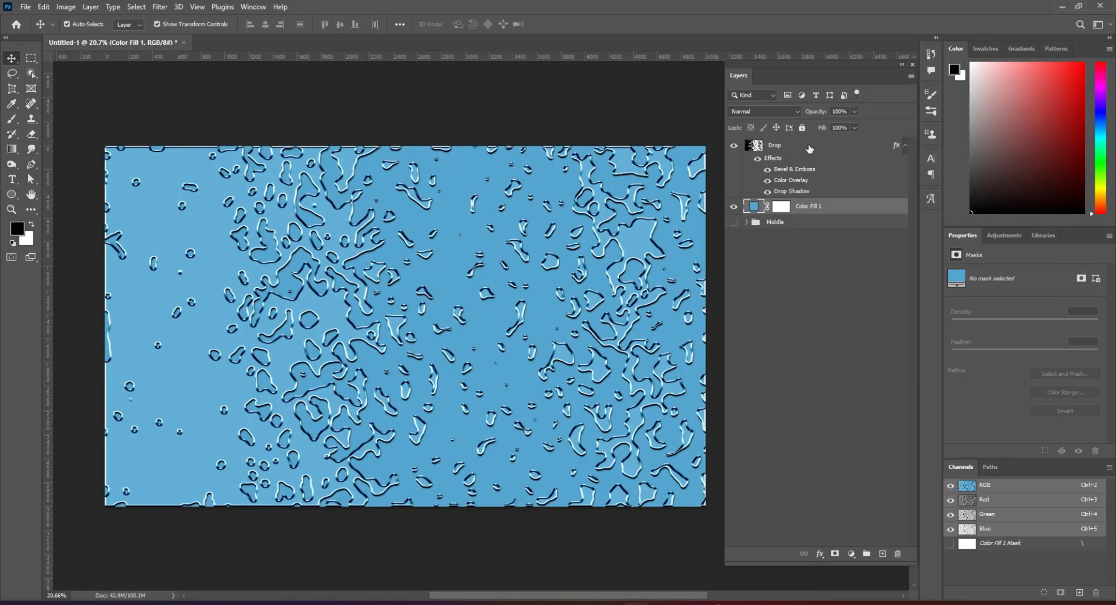
Set the Drop layer's overall opacity to 50%
click(809, 149)
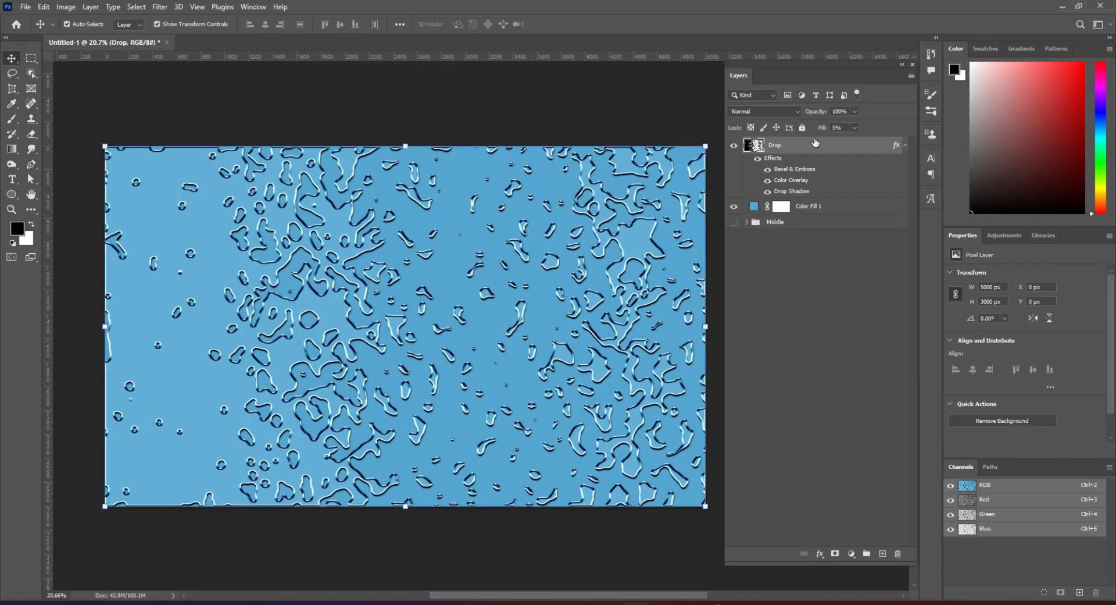
click(849, 110)
text(50)
key(Return)
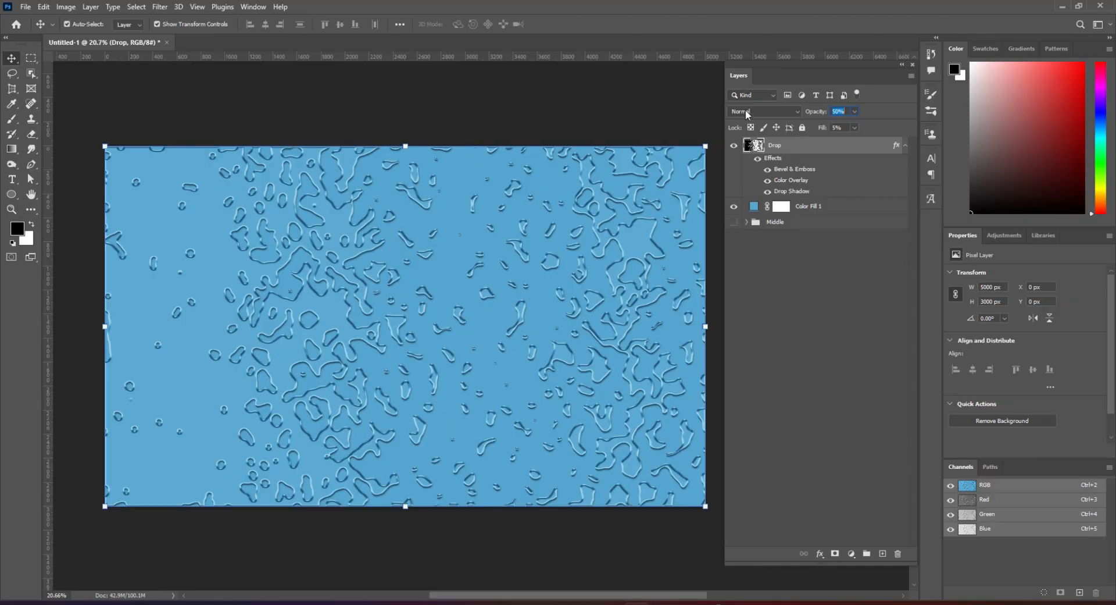
Deselect the Drop layer and examine the water drops against the blue background, both up close and across the whole canvas
click(628, 117)
scroll(526, 276, up, 3)
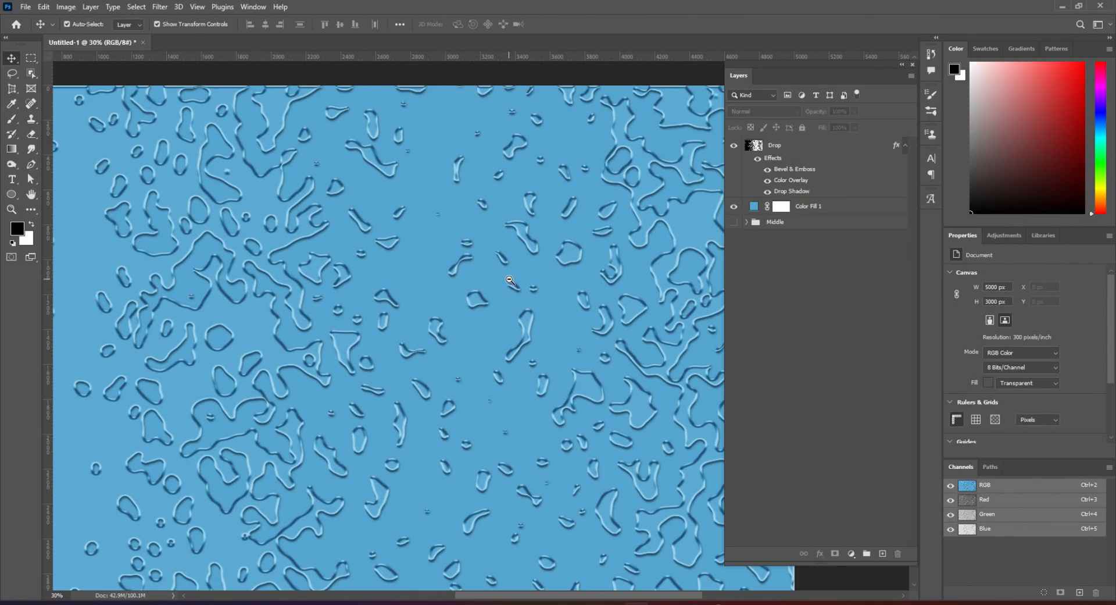
scroll(513, 282, down, 3)
scroll(498, 256, up, 1)
drag(498, 257, 477, 265)
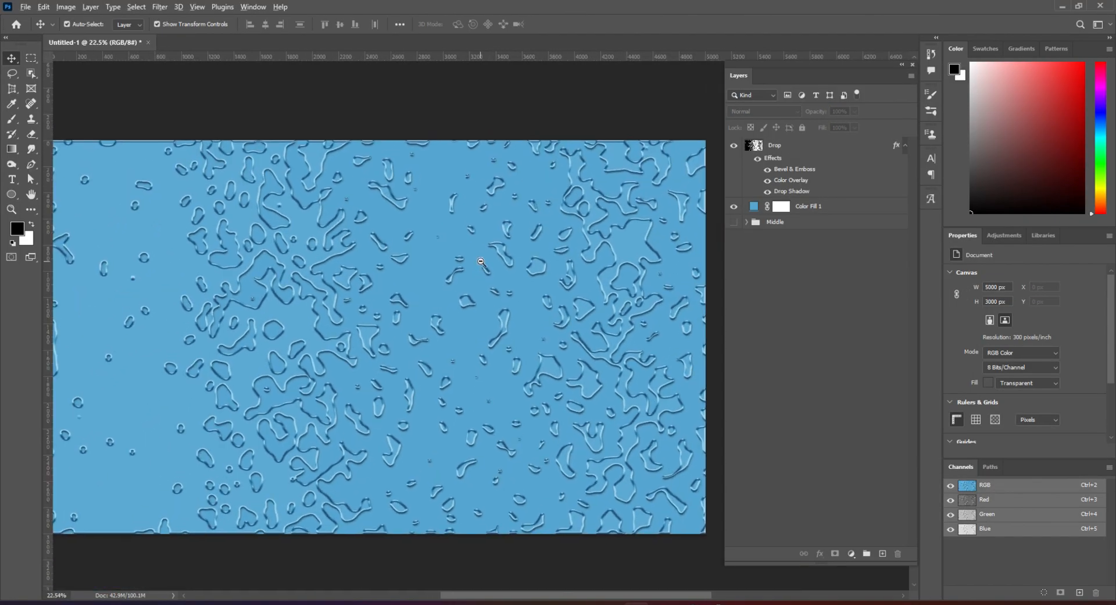
scroll(478, 263, down, 1)
scroll(456, 256, up, 1)
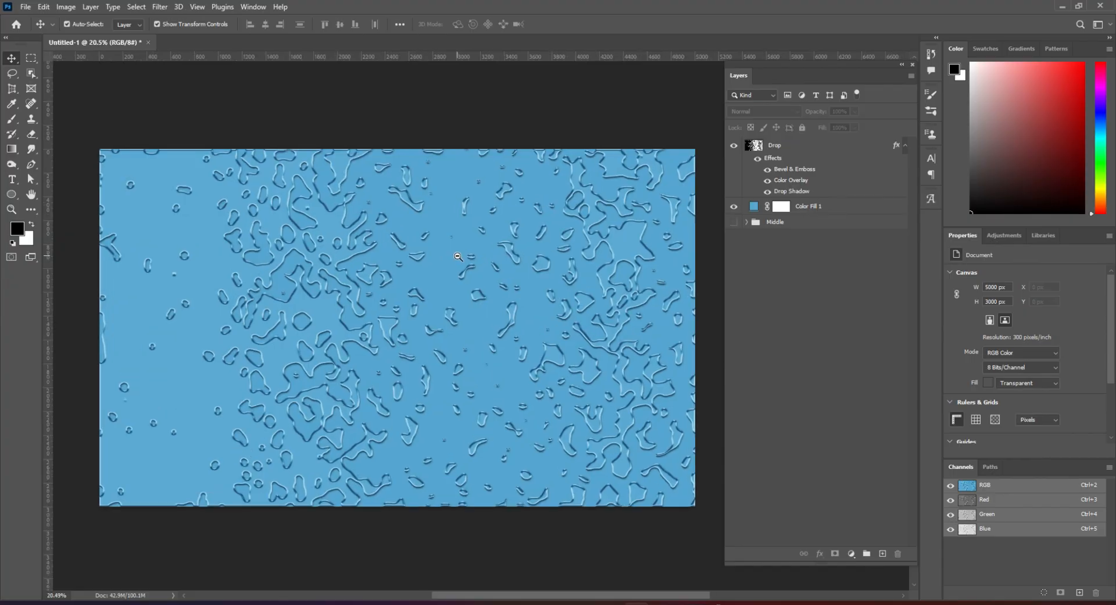
scroll(461, 257, down, 1)
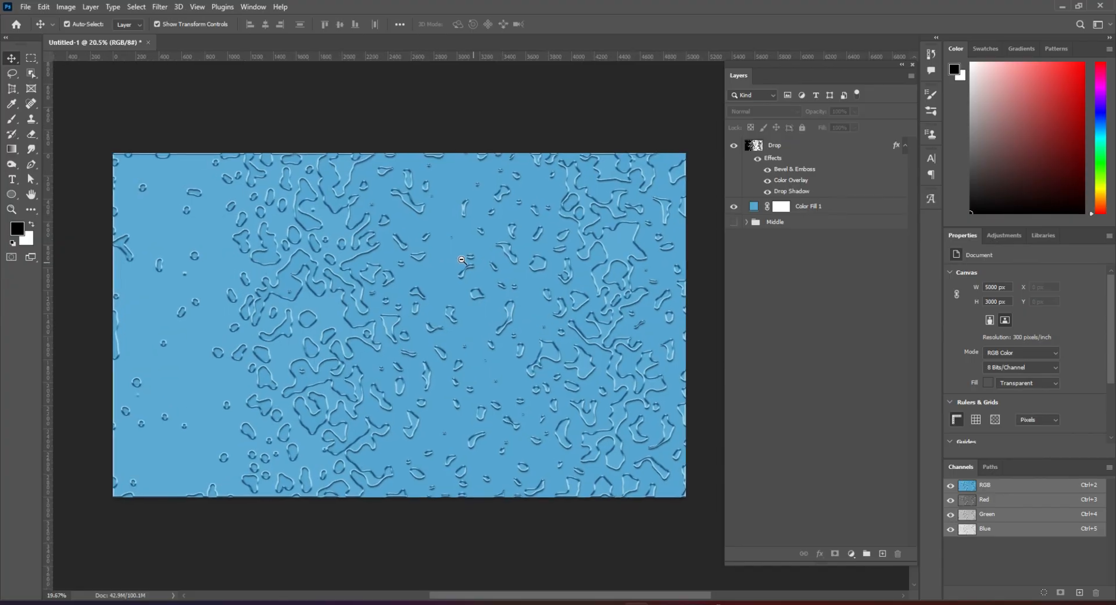